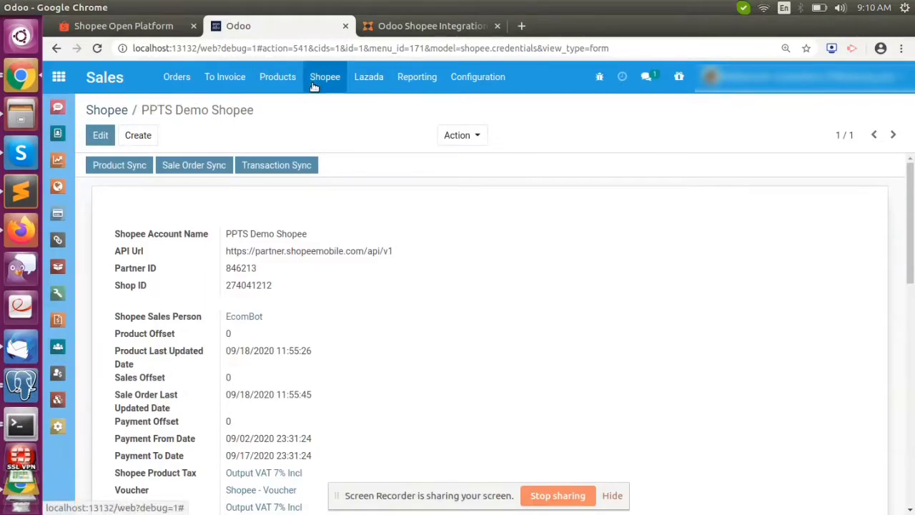
Leave the PPTS Demo Shopee form via the 'Shopee' breadcrumb to reach the accounts list.
click(100, 108)
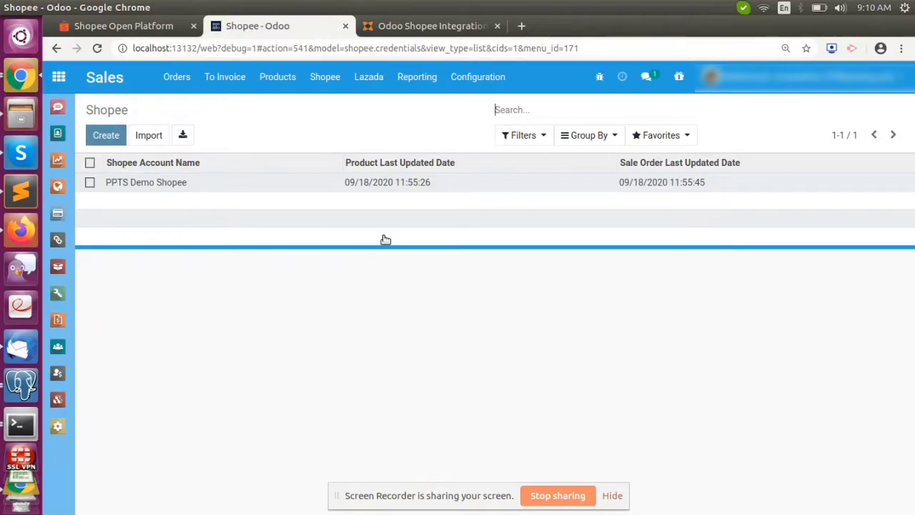
Reopen the PPTS Demo Shopee account, then switch to the Shopee Open Platform Step 2 guide.
click(395, 184)
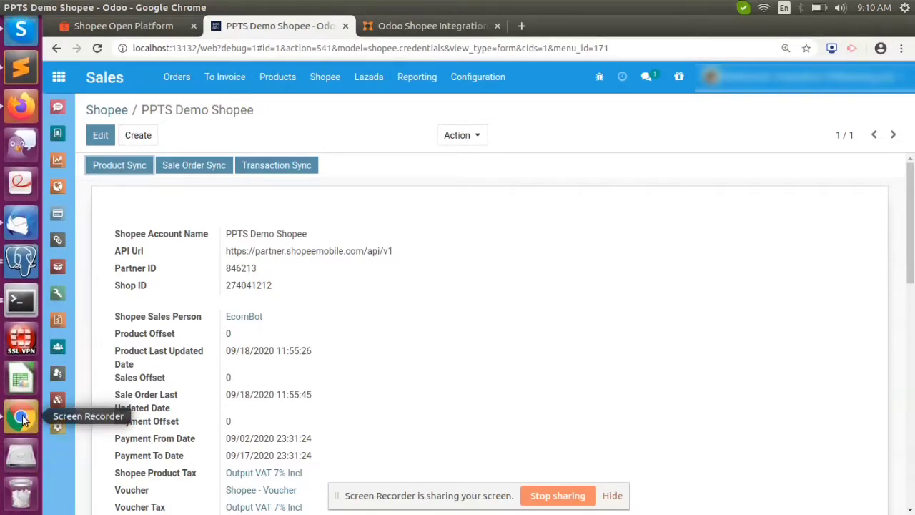
click(23, 420)
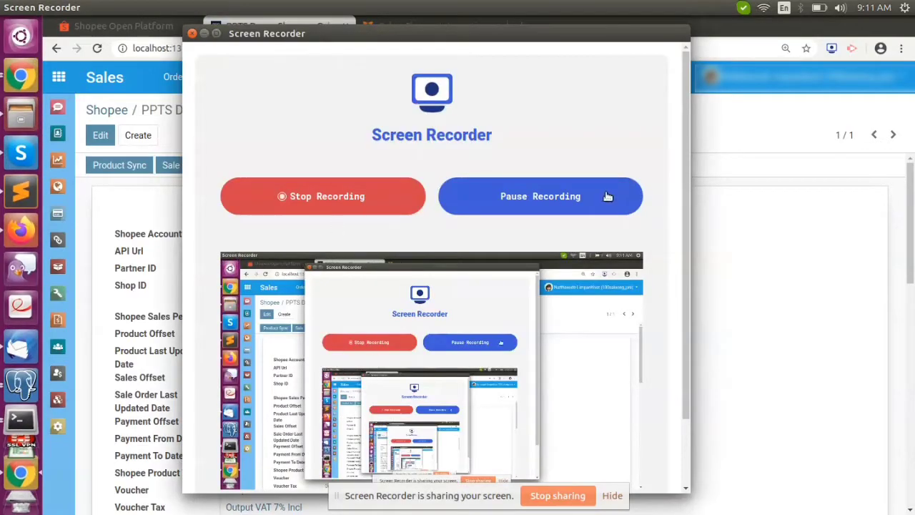
click(126, 28)
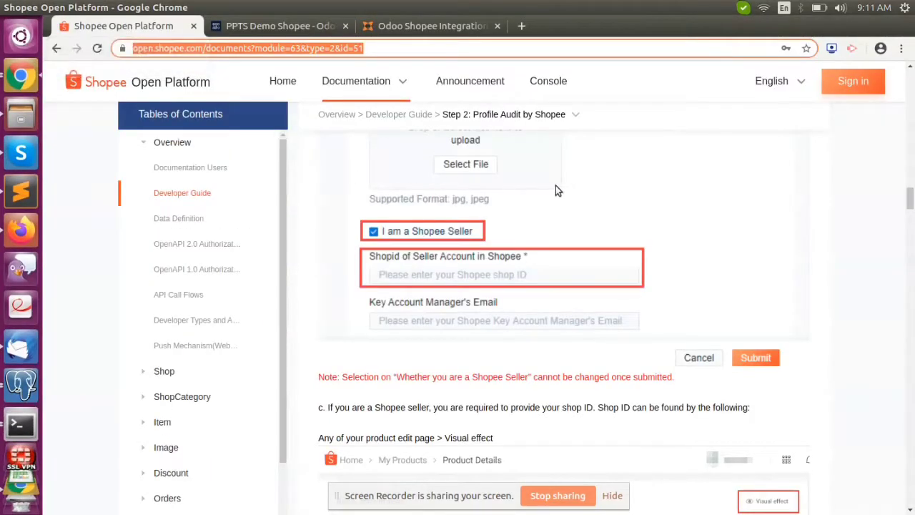
scroll(492, 198, up, 5)
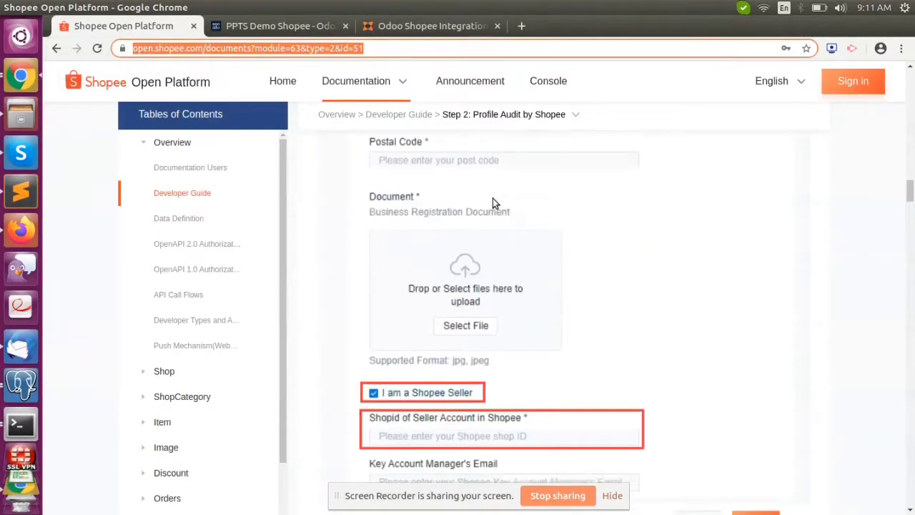
triple_click(394, 46)
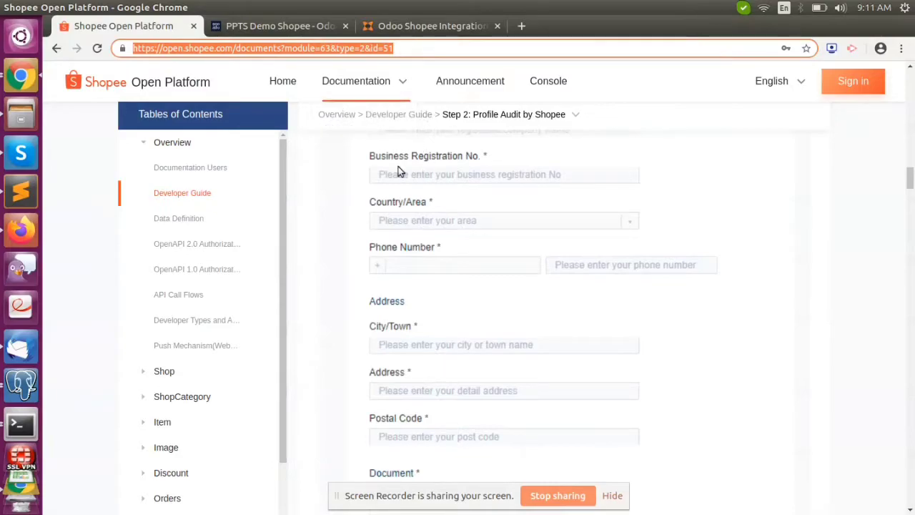
scroll(621, 205, up, 5)
scroll(619, 201, up, 20)
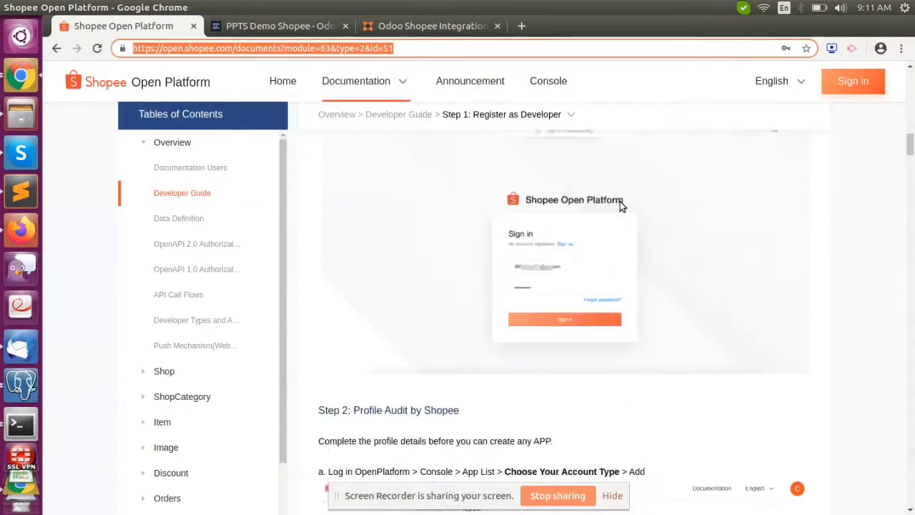
scroll(619, 206, up, 6)
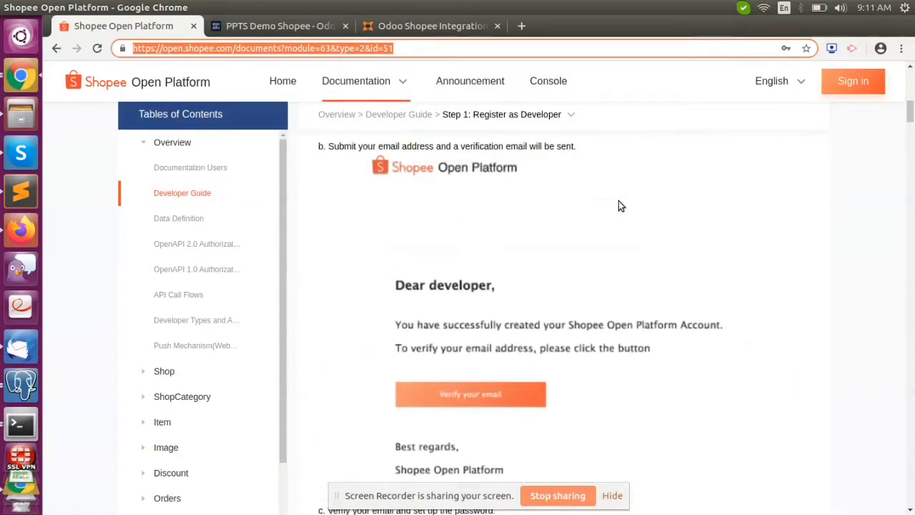
scroll(620, 206, down, 3)
scroll(618, 200, up, 15)
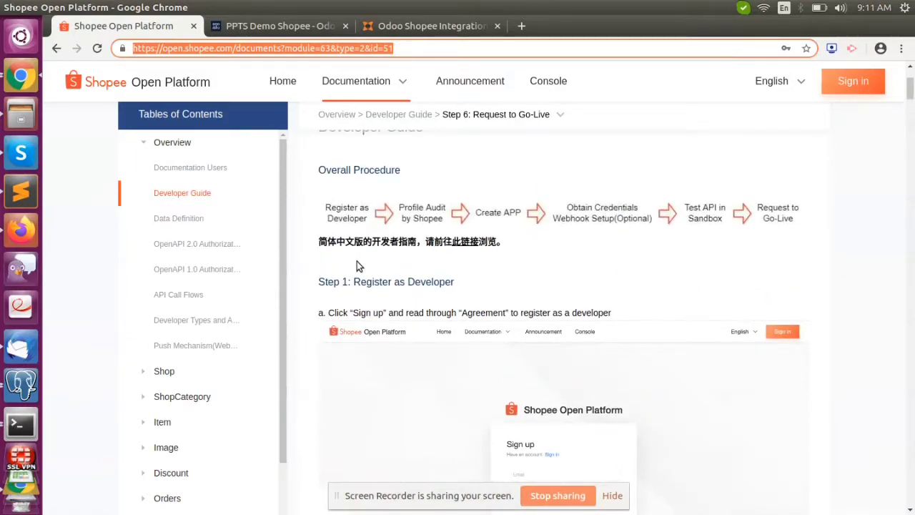
scroll(356, 261, up, 3)
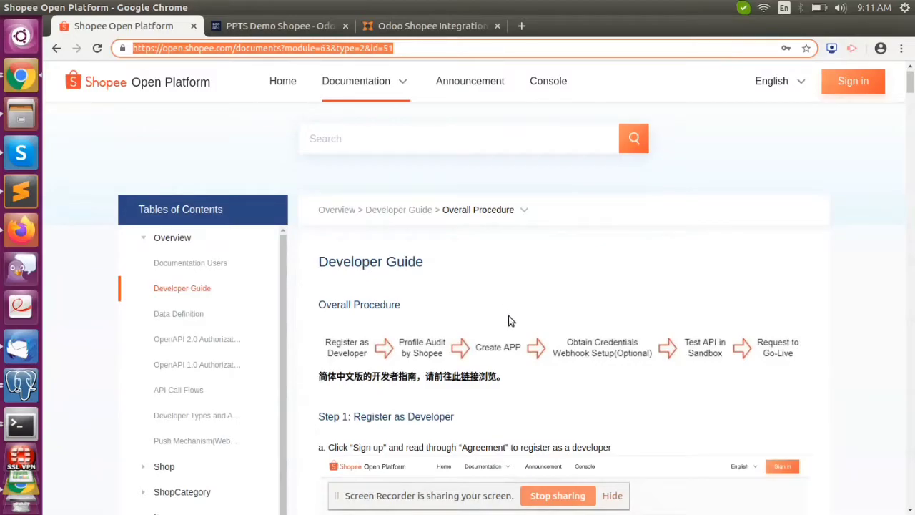
scroll(508, 321, down, 4)
scroll(500, 325, up, 4)
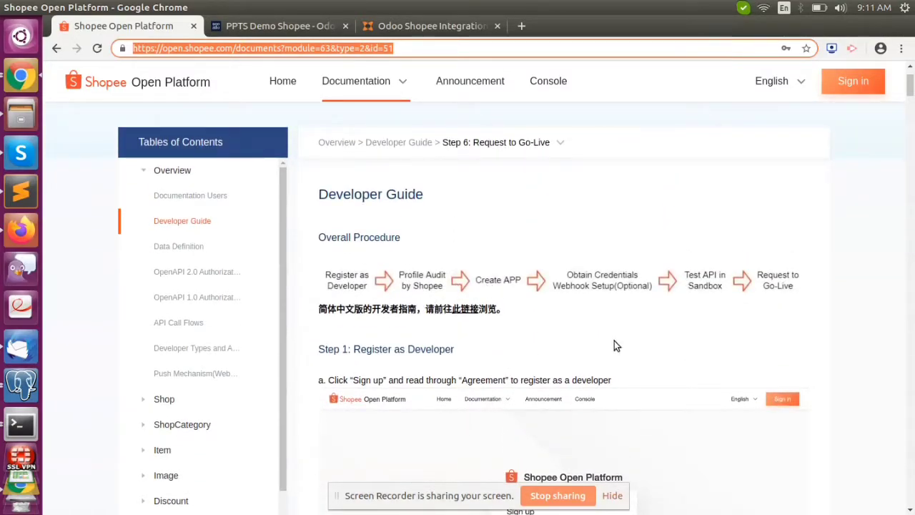
scroll(609, 345, down, 5)
scroll(608, 350, down, 6)
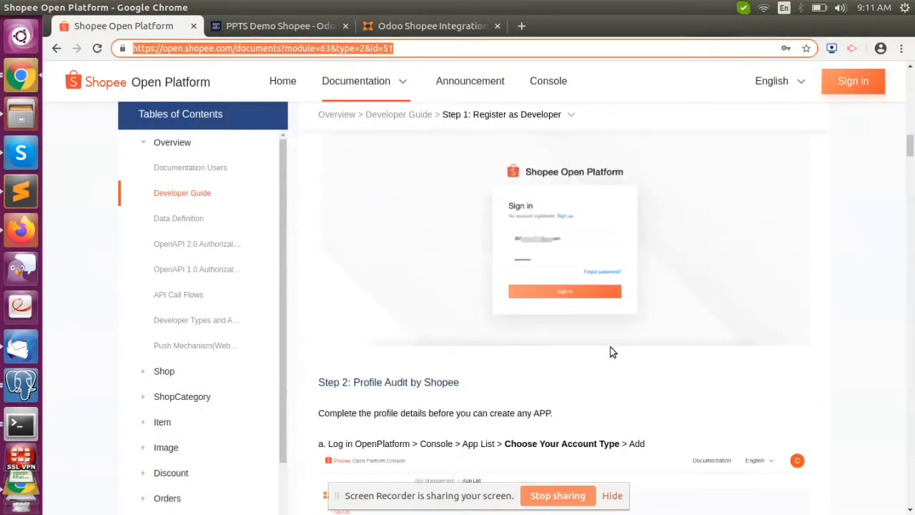
scroll(611, 350, down, 2)
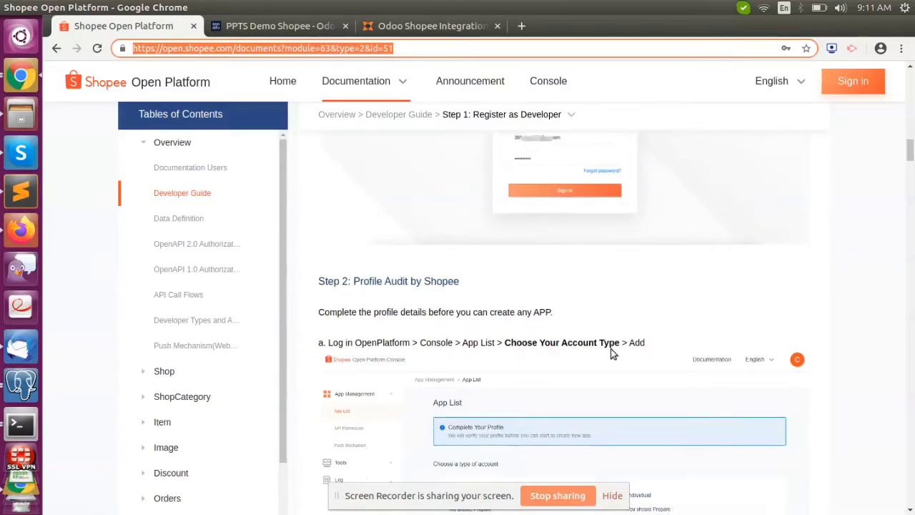
scroll(611, 352, down, 8)
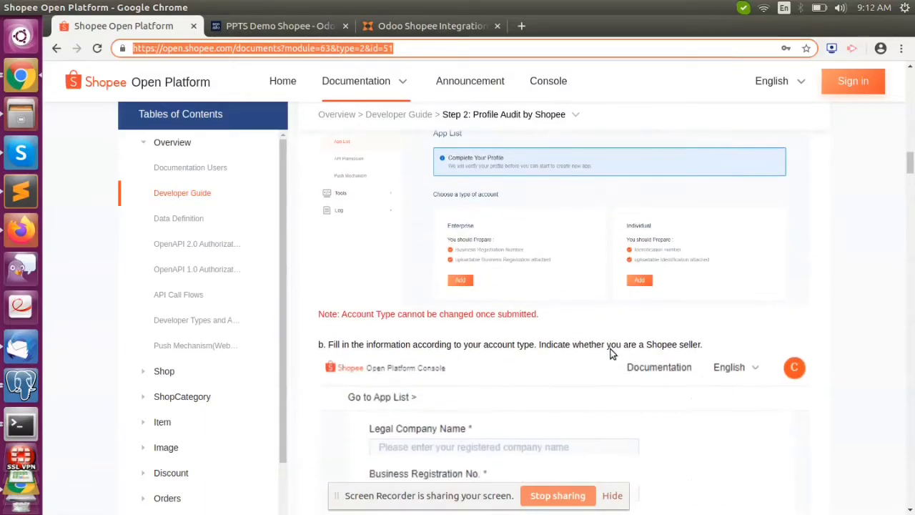
Read Step 2's company form and Shop ID instructions down to step d, then return to Odoo.
scroll(611, 354, down, 1)
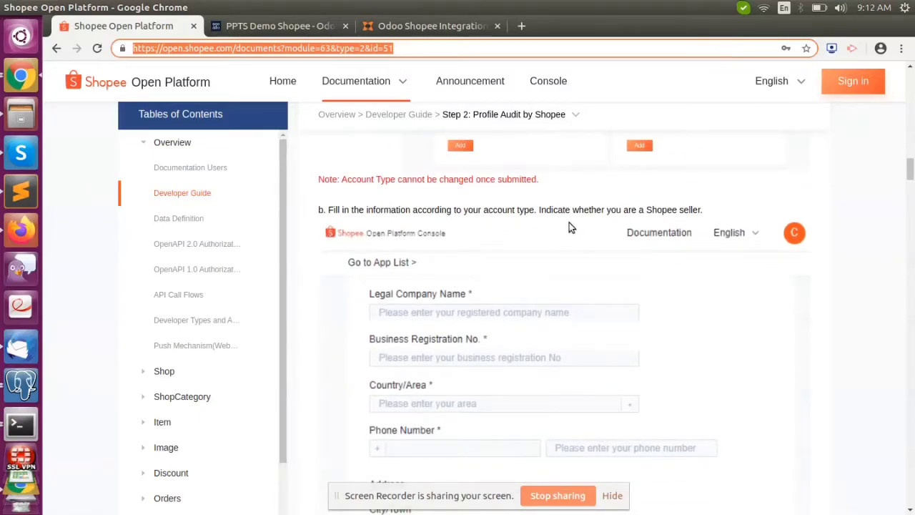
scroll(570, 227, up, 2)
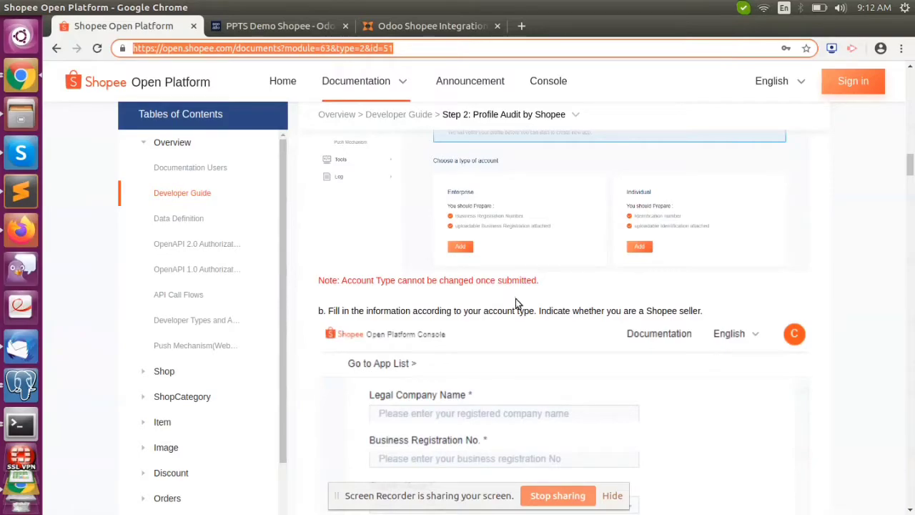
scroll(524, 335, down, 2)
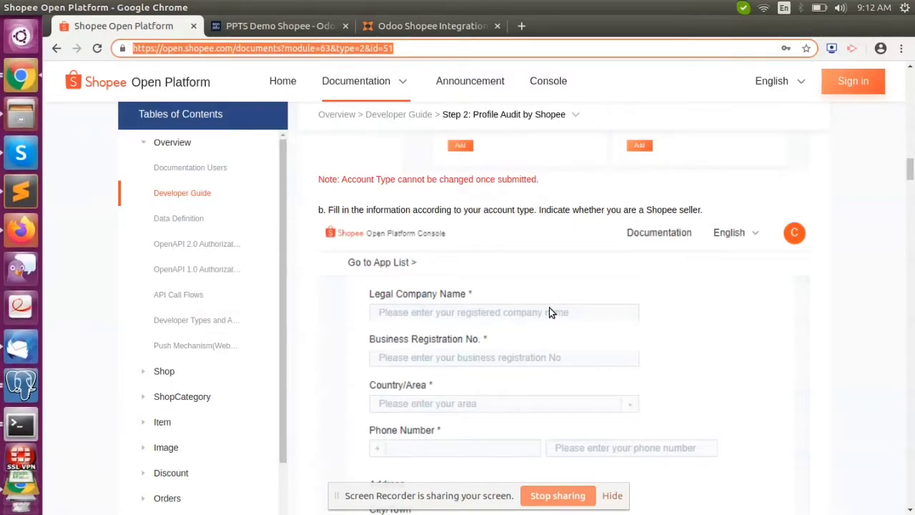
scroll(549, 312, down, 1)
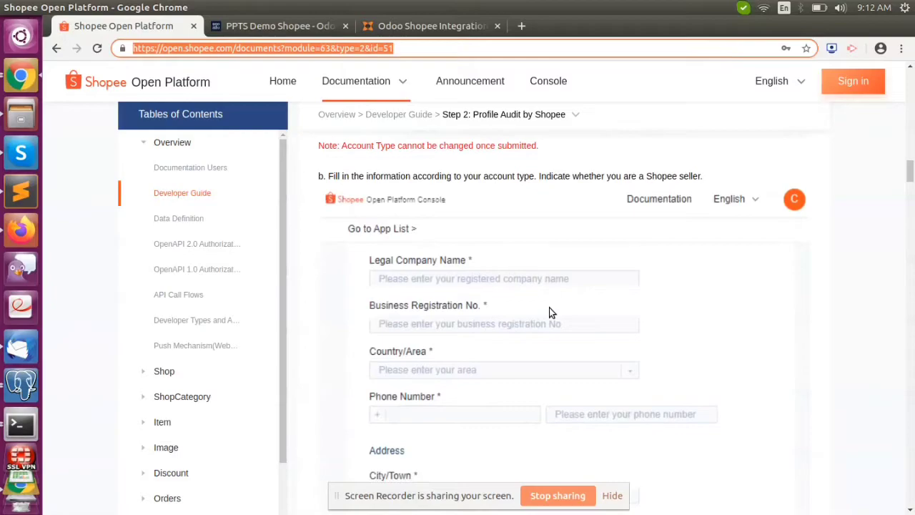
scroll(549, 311, down, 5)
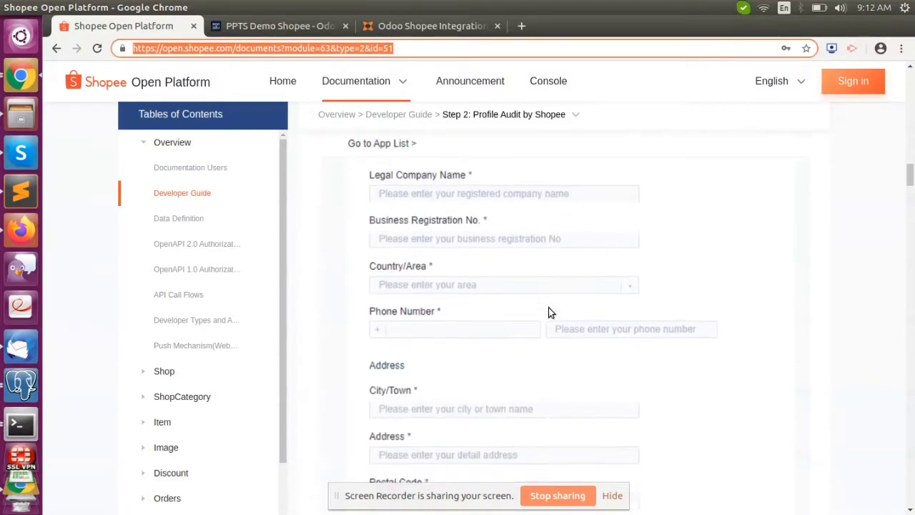
scroll(402, 325, down, 4)
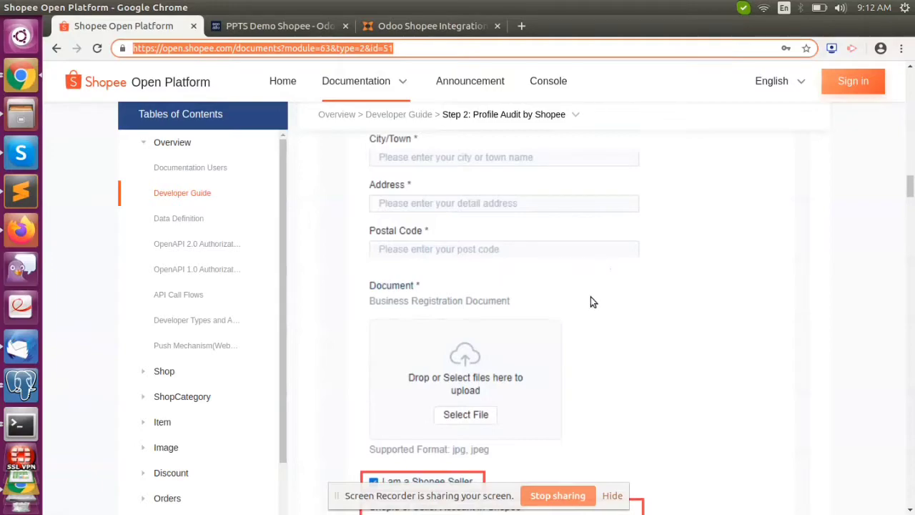
scroll(590, 299, down, 3)
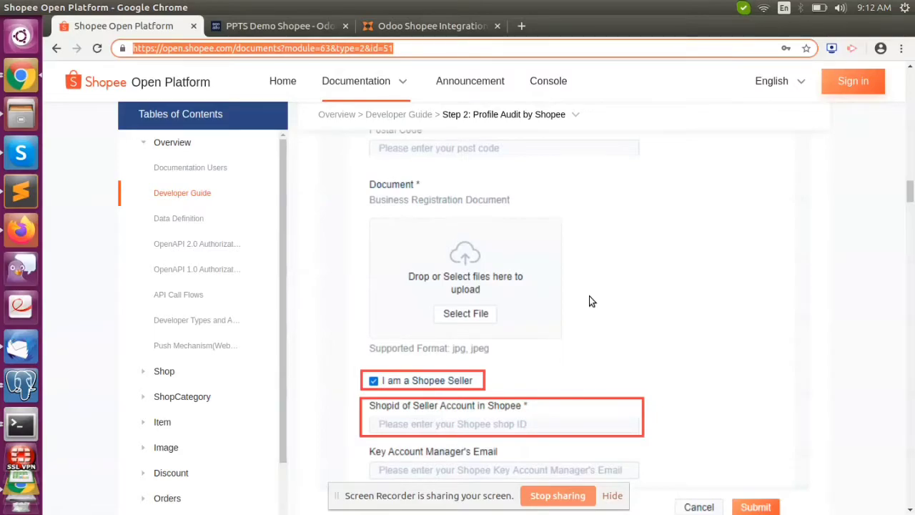
scroll(589, 296, down, 12)
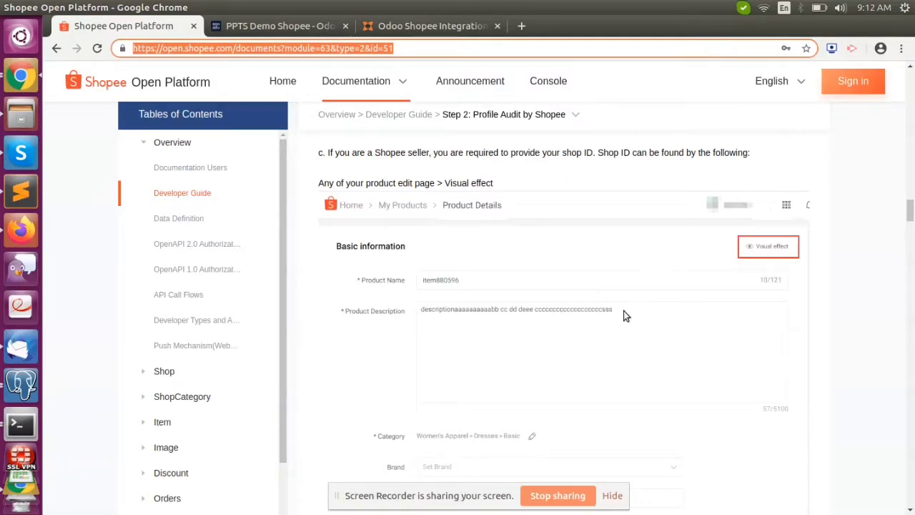
scroll(554, 329, down, 5)
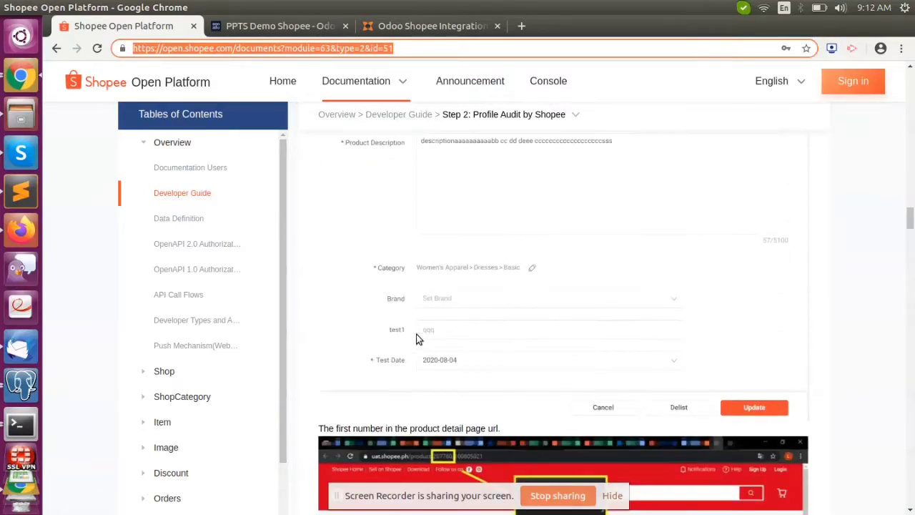
scroll(516, 399, down, 9)
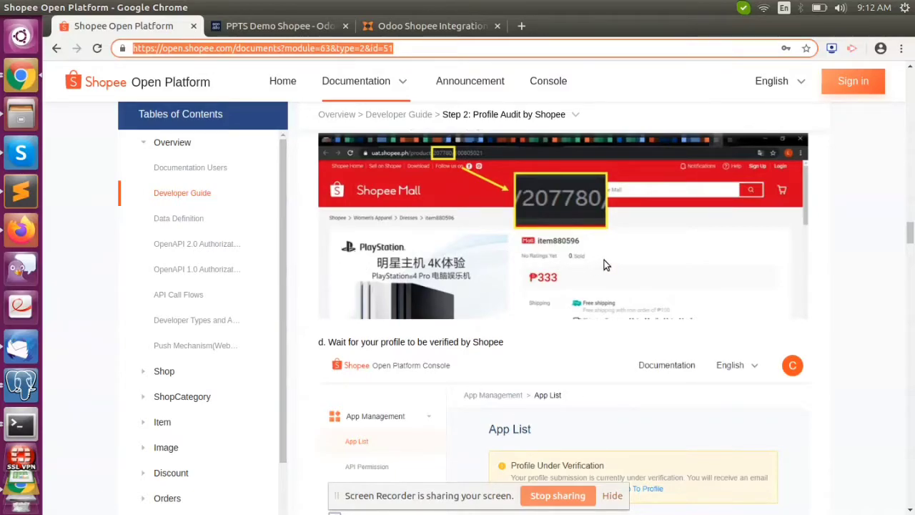
click(281, 25)
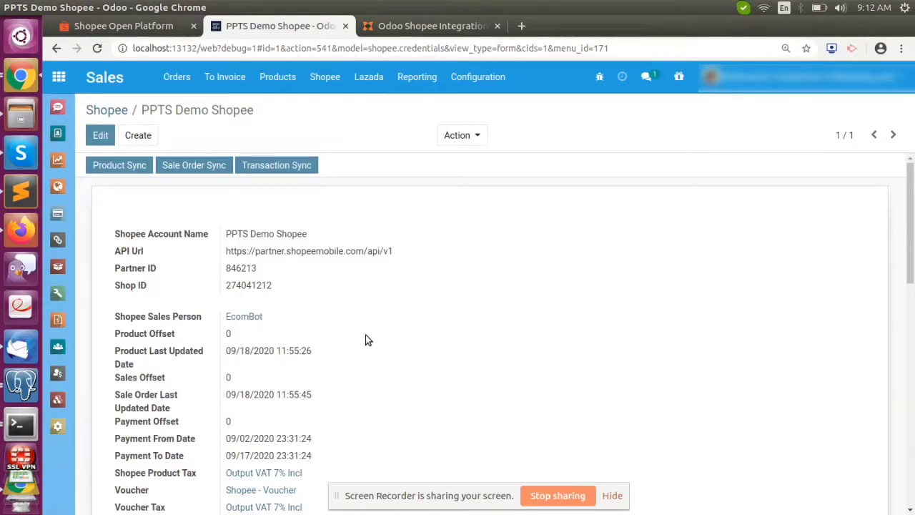
Stop the screen recording, leaving the PPTS Shopee Demo accounts list with 09/18/2020 sync dates.
mouse_move(26, 504)
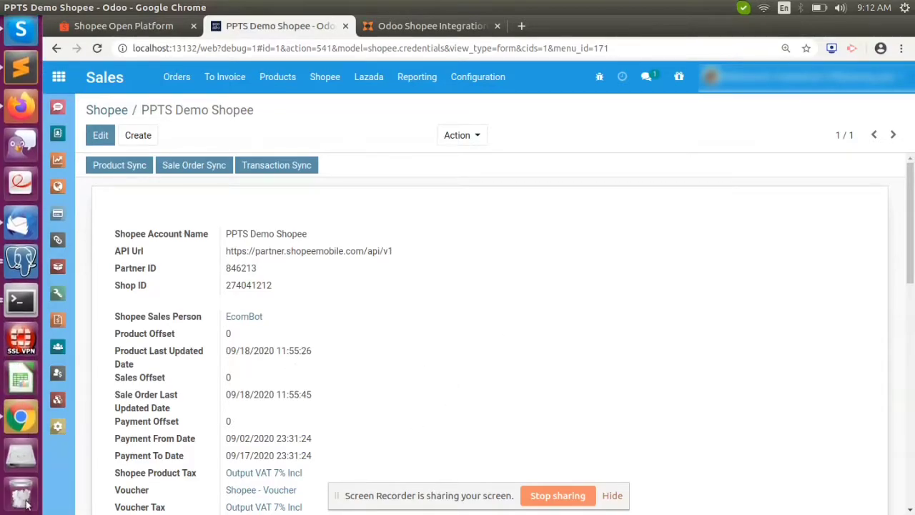
click(26, 504)
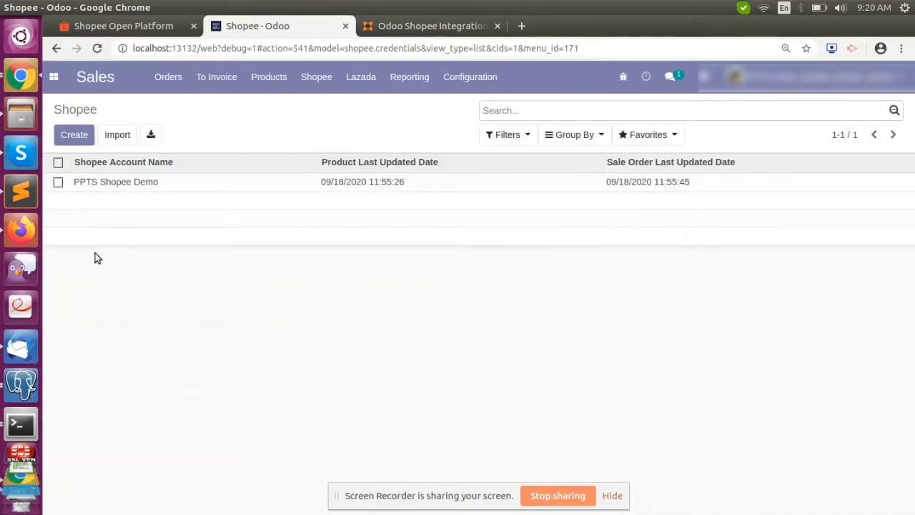
Open the PPTS Shopee Demo record to view its API URL, Partner ID and Shop ID.
click(358, 186)
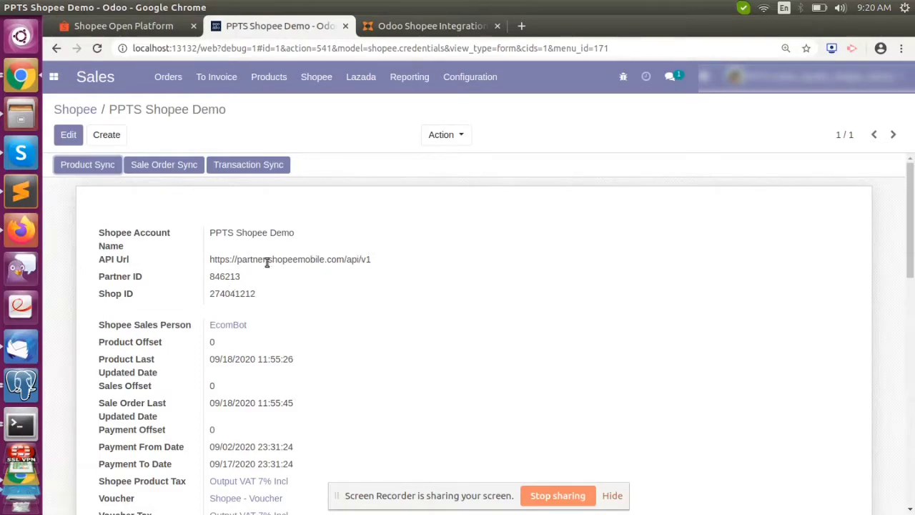
Scroll the Shopee Developer Guide from registration down to Step 2's company information form.
click(114, 28)
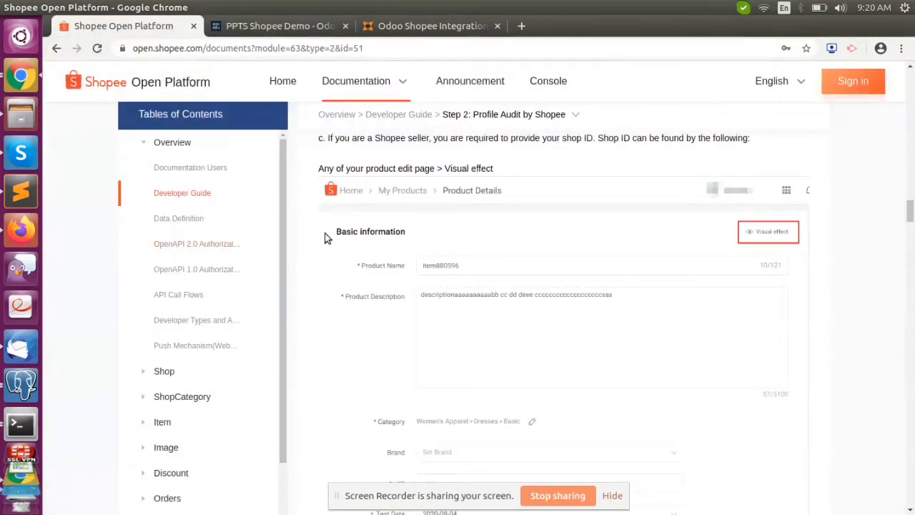
scroll(446, 235, up, 10)
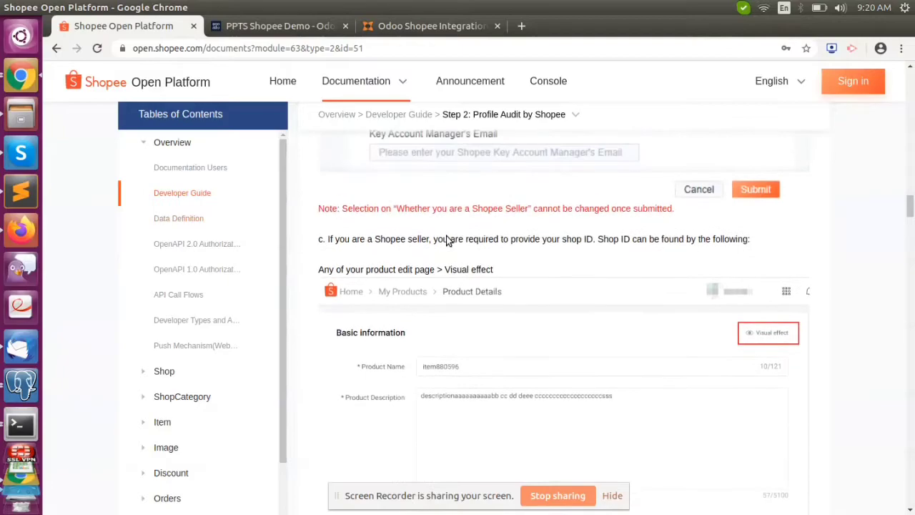
scroll(519, 265, up, 10)
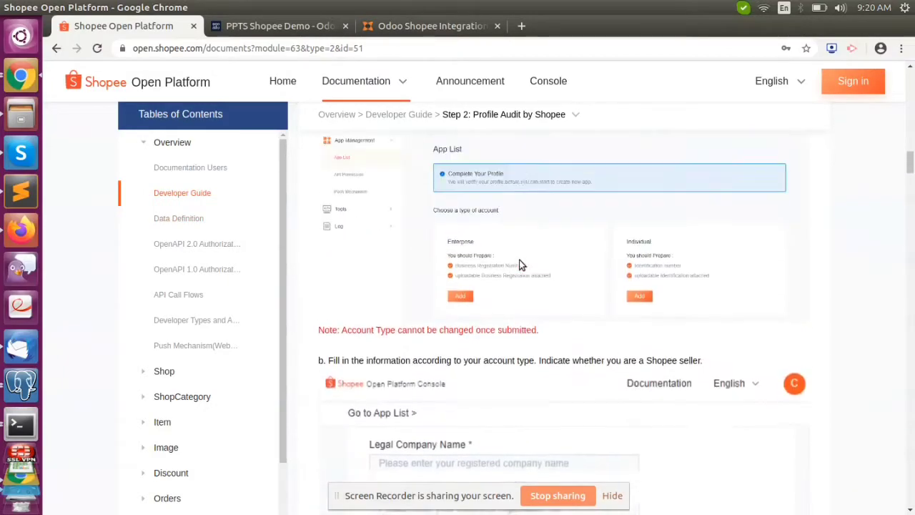
scroll(520, 264, up, 10)
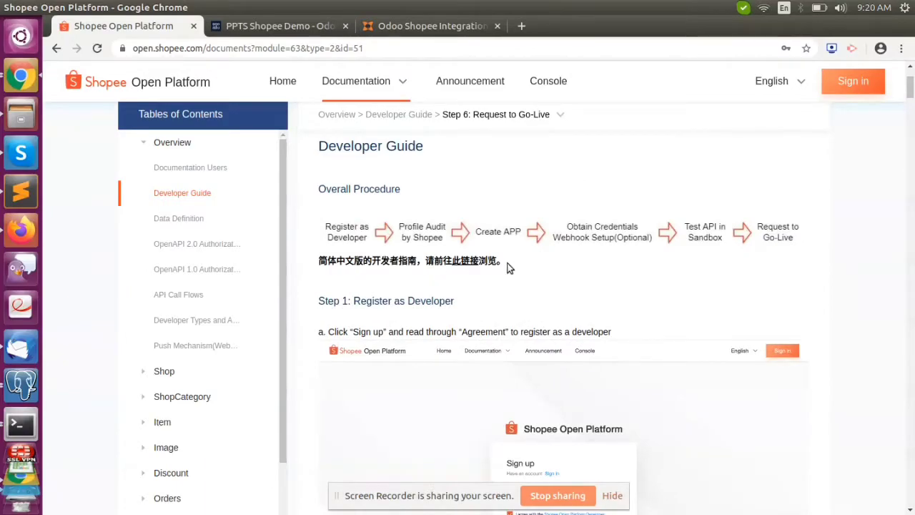
scroll(506, 265, down, 5)
scroll(500, 230, up, 2)
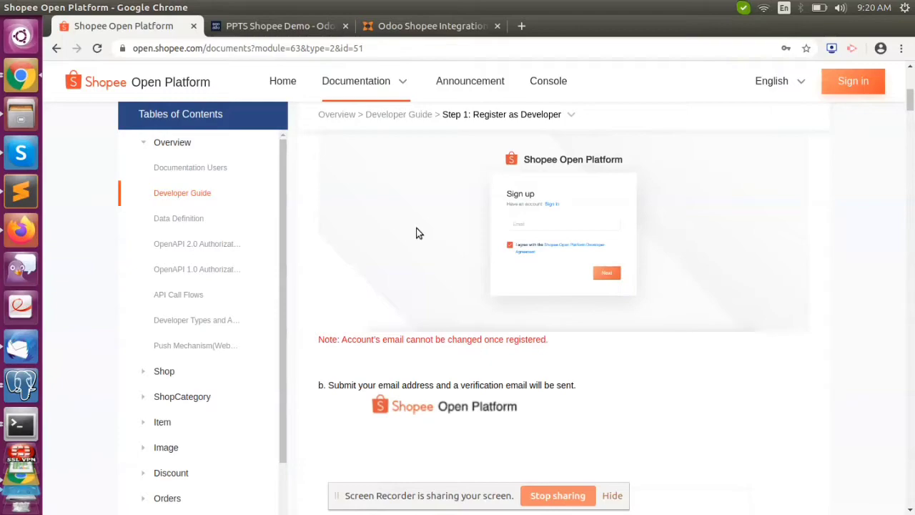
scroll(418, 233, down, 10)
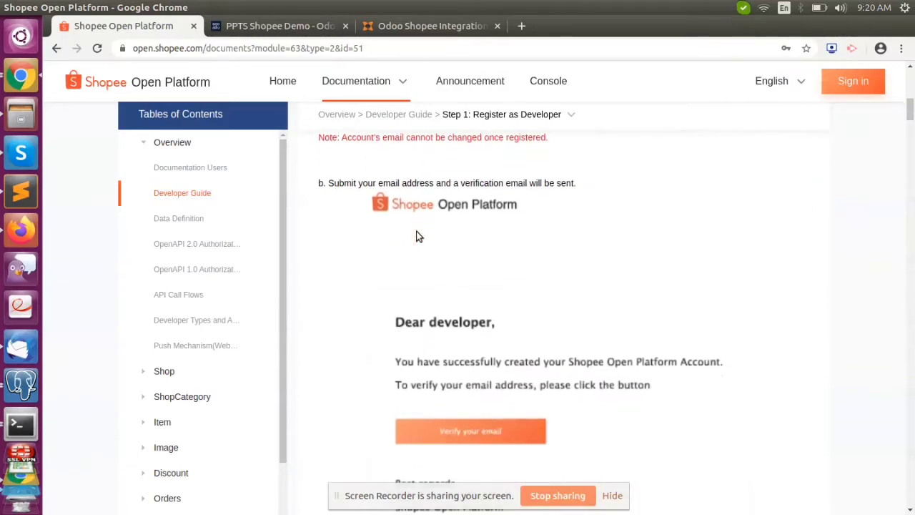
scroll(418, 235, down, 5)
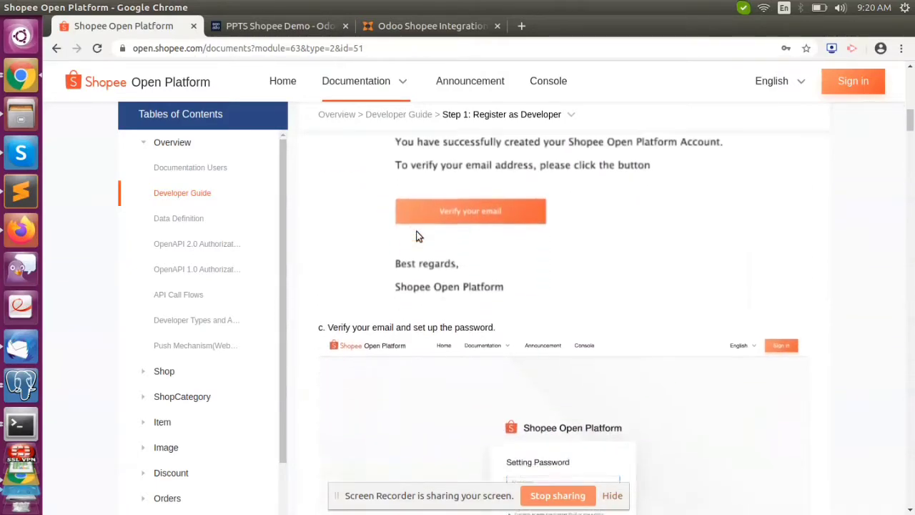
scroll(419, 235, down, 3)
scroll(418, 237, down, 2)
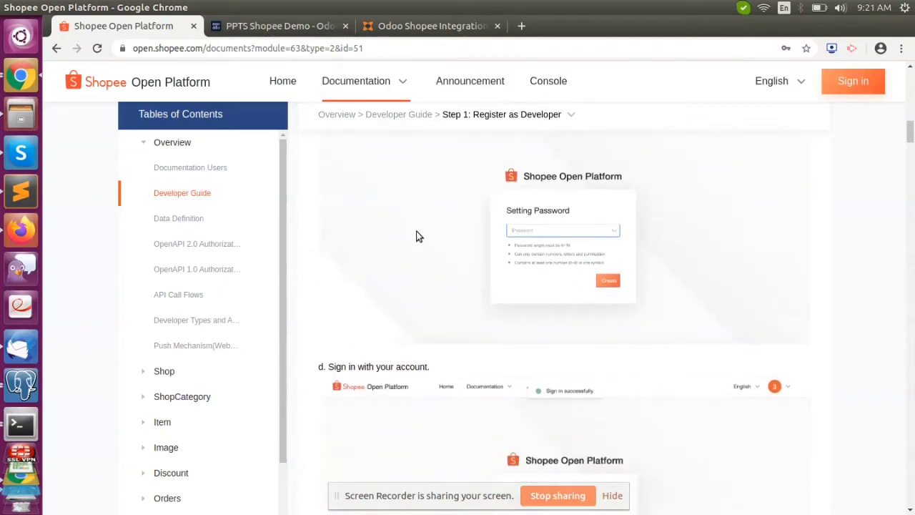
scroll(418, 236, down, 10)
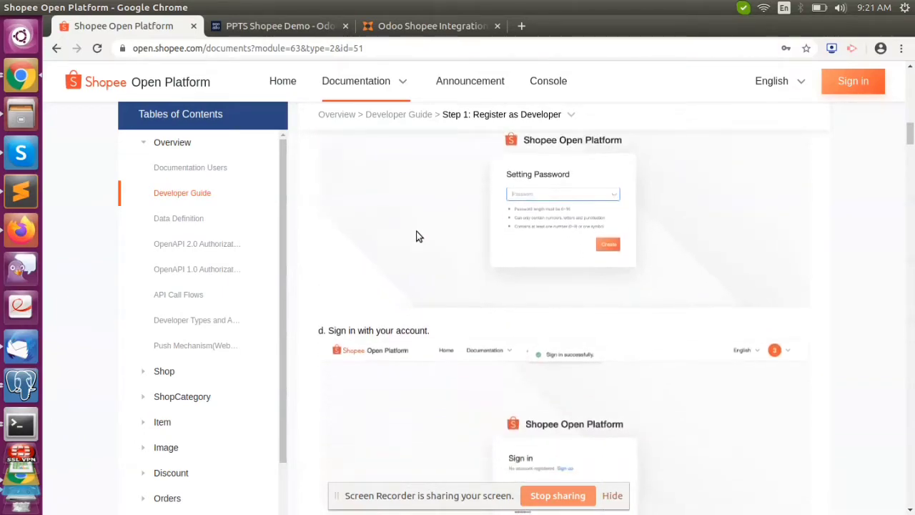
scroll(418, 237, down, 3)
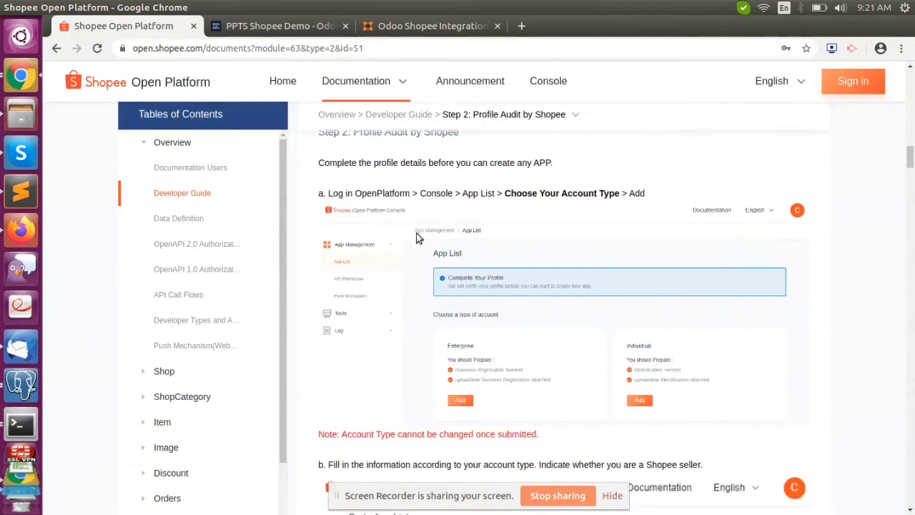
scroll(418, 238, down, 2)
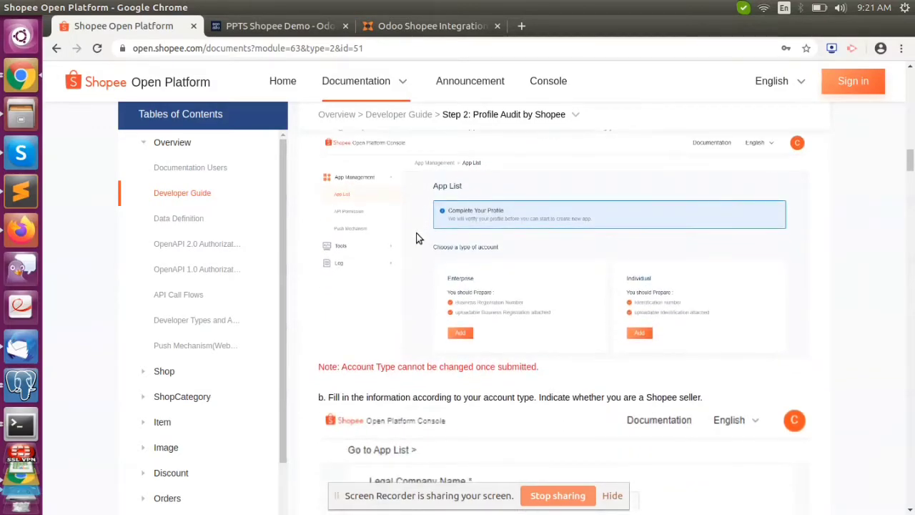
scroll(418, 238, down, 2)
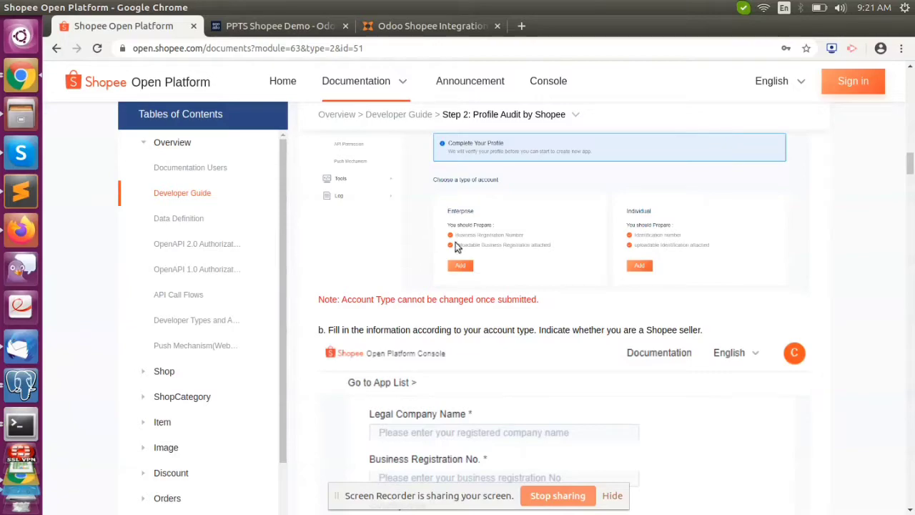
scroll(523, 263, down, 4)
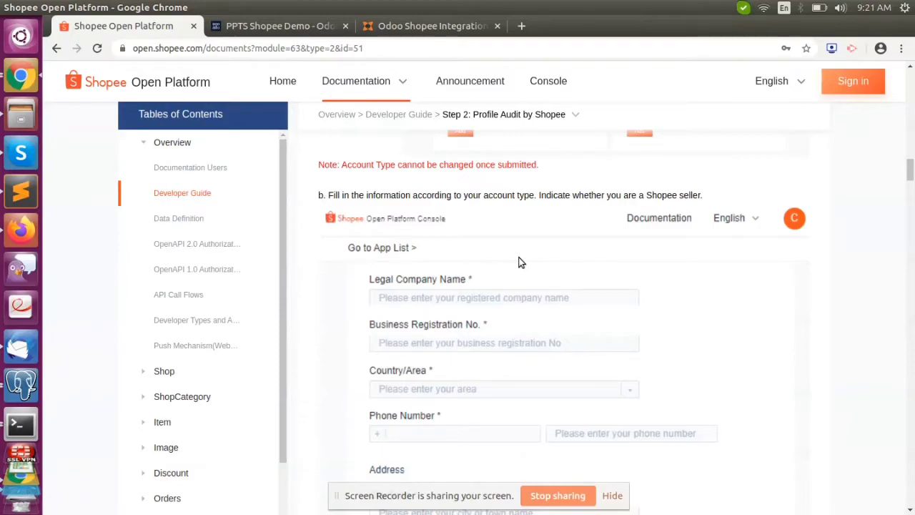
Read past Step 3: Create APP to Step 4: Obtain Credentials, then return to Odoo.
scroll(520, 263, down, 2)
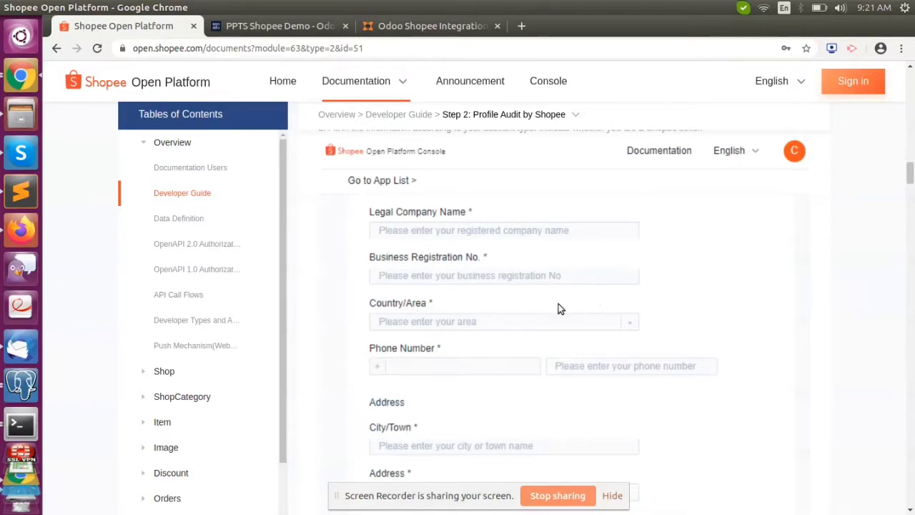
scroll(559, 304, down, 2)
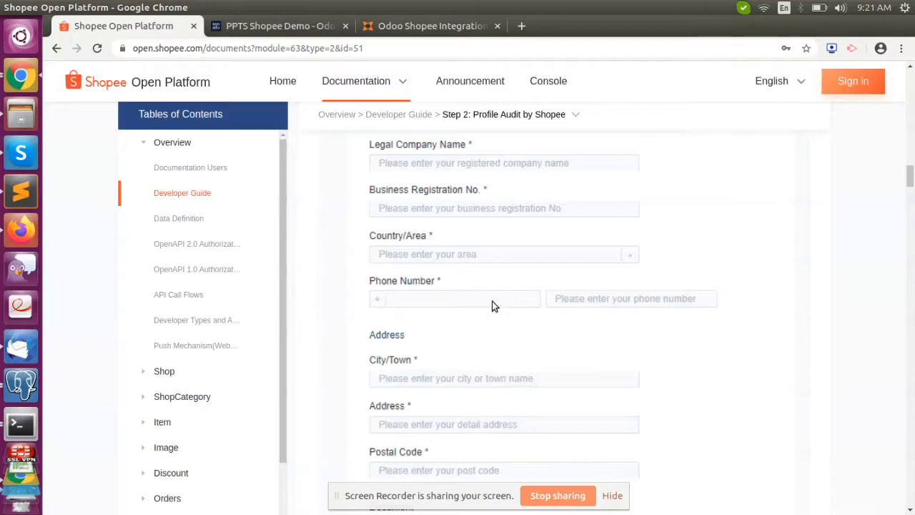
scroll(492, 301, down, 2)
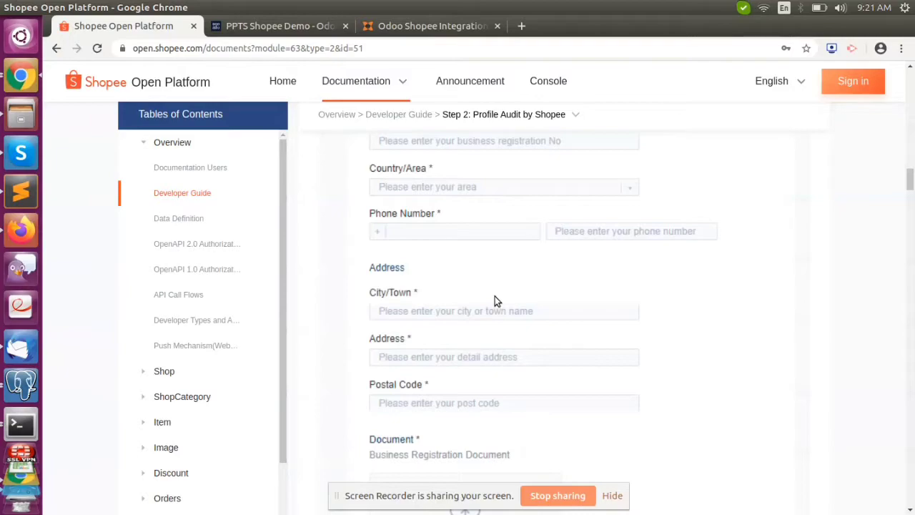
scroll(432, 311, down, 10)
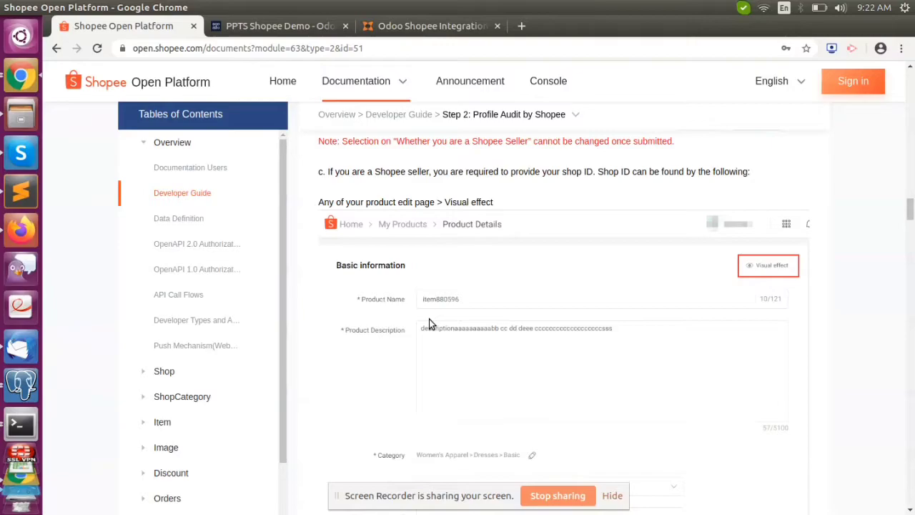
scroll(429, 321, down, 7)
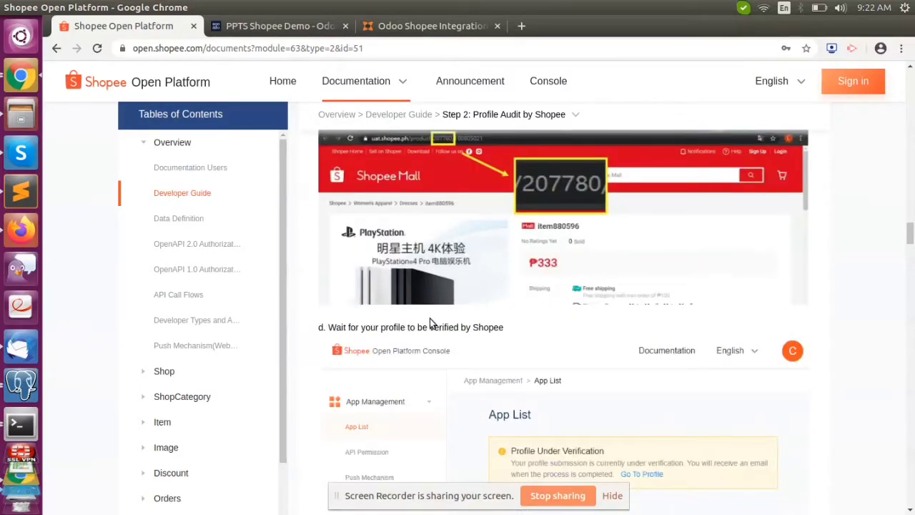
scroll(430, 321, down, 10)
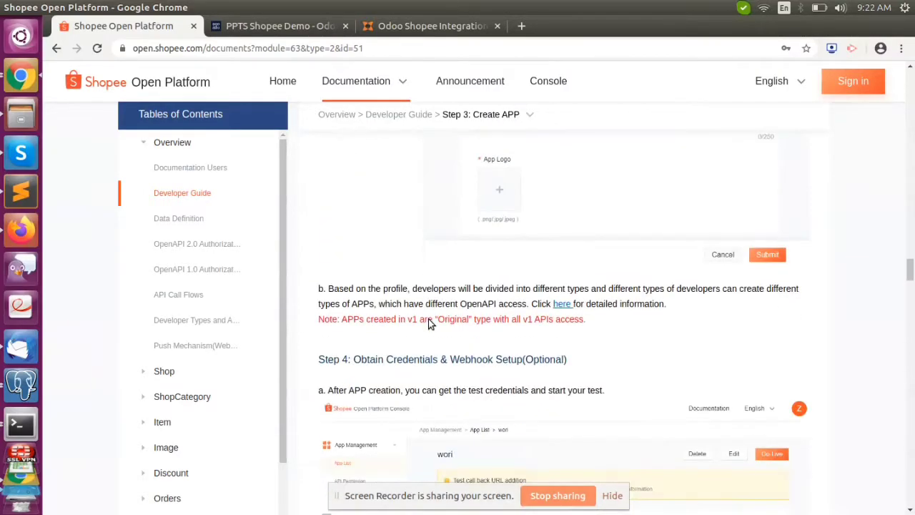
click(252, 27)
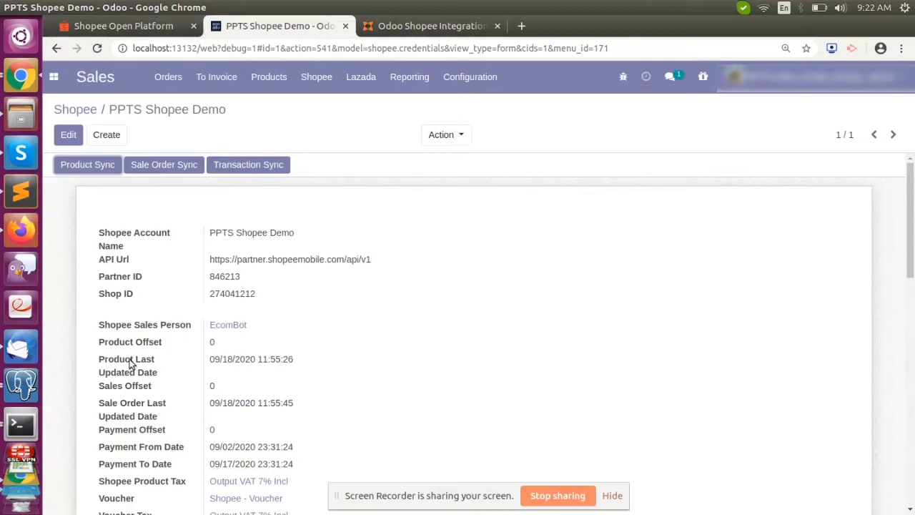
Open a blank new Shopee account form, then abandon it unsaved for the accounts list.
click(107, 135)
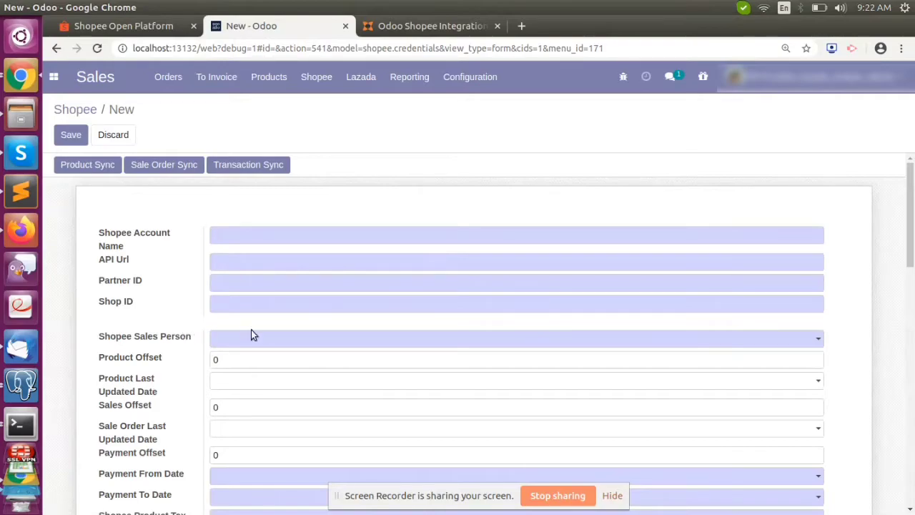
click(80, 111)
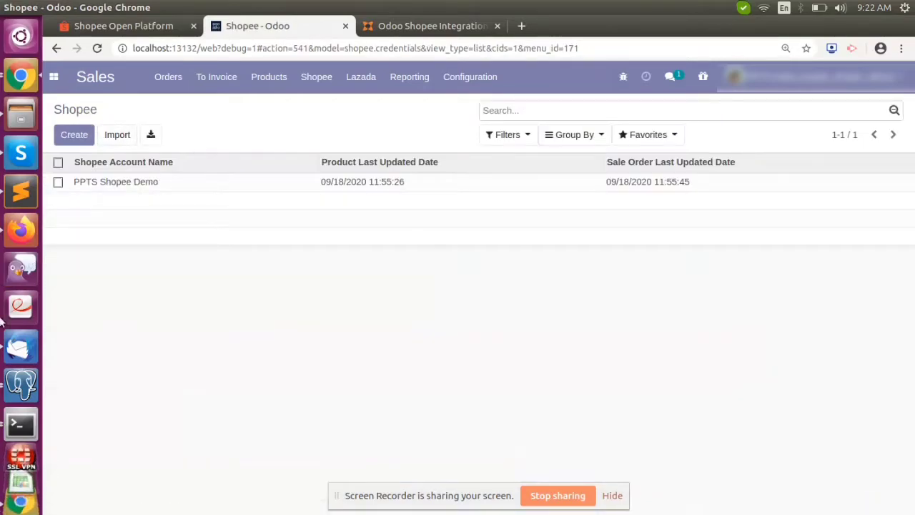
scroll(21, 431, down, 3)
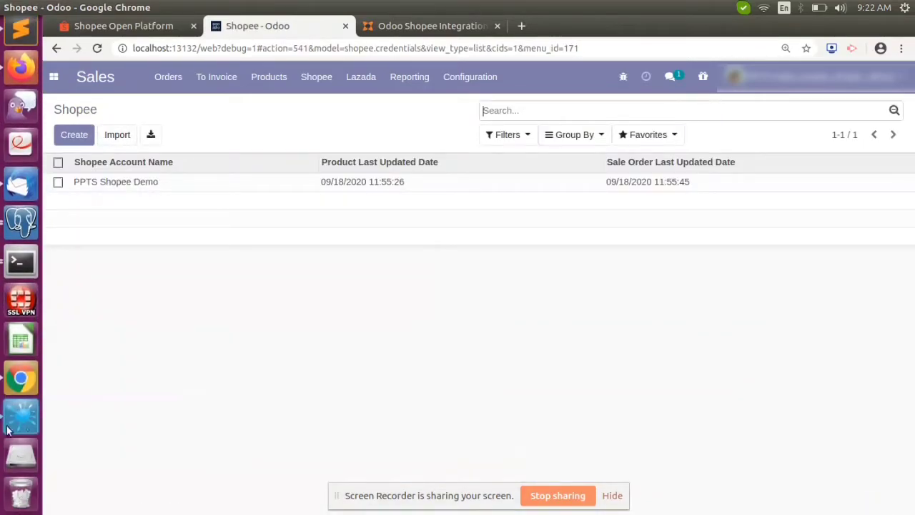
click(20, 383)
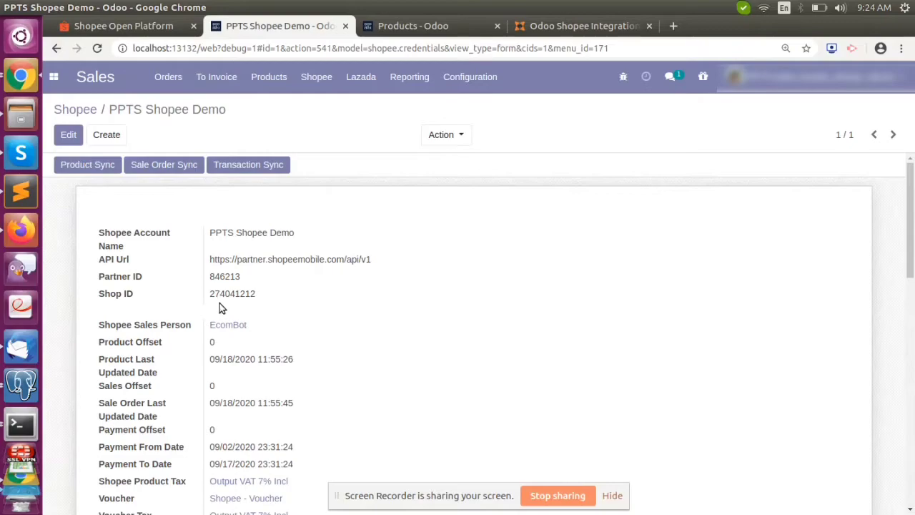
scroll(20, 386, down, 2)
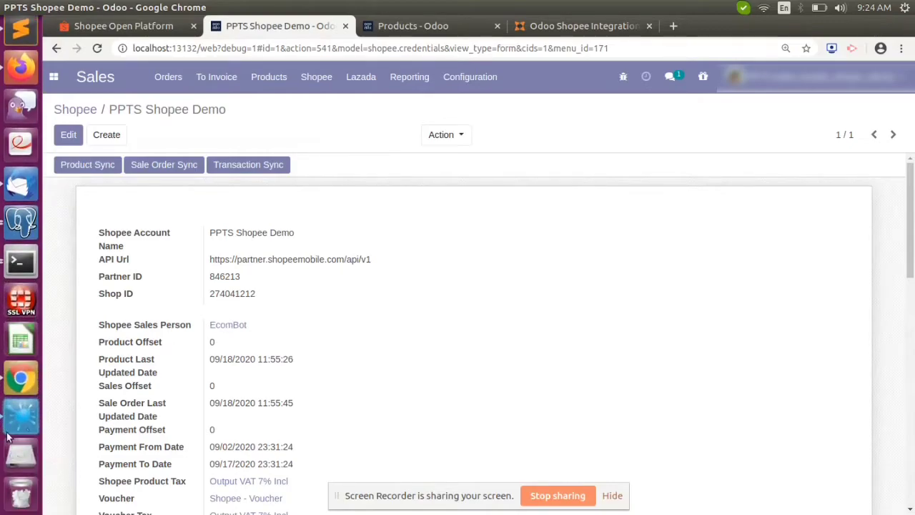
click(20, 386)
click(531, 194)
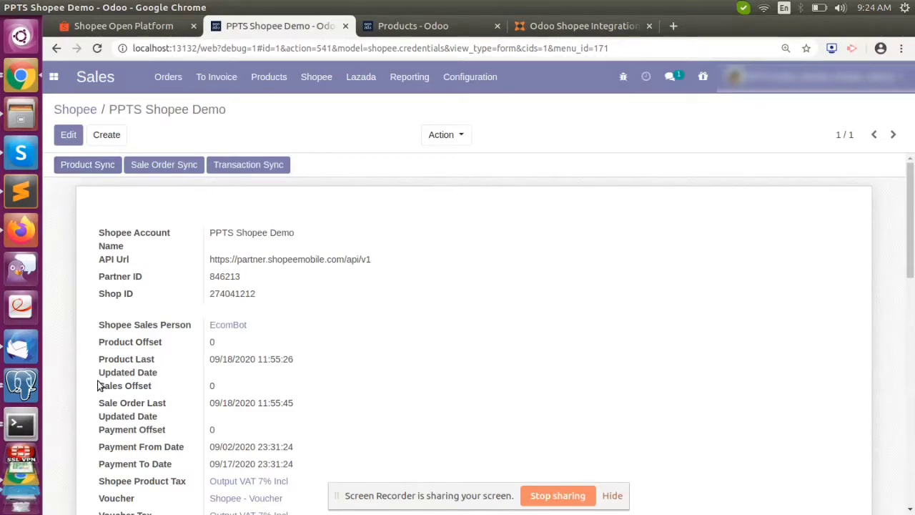
Change Product Last Updated Date to October 1 (10/01/2020 11:55:26) and save the account.
mouse_move(134, 376)
click(68, 134)
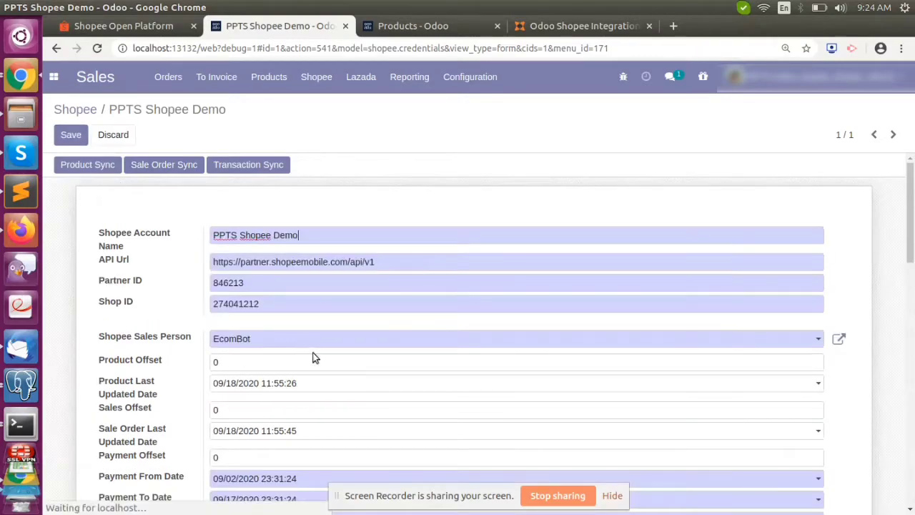
click(283, 385)
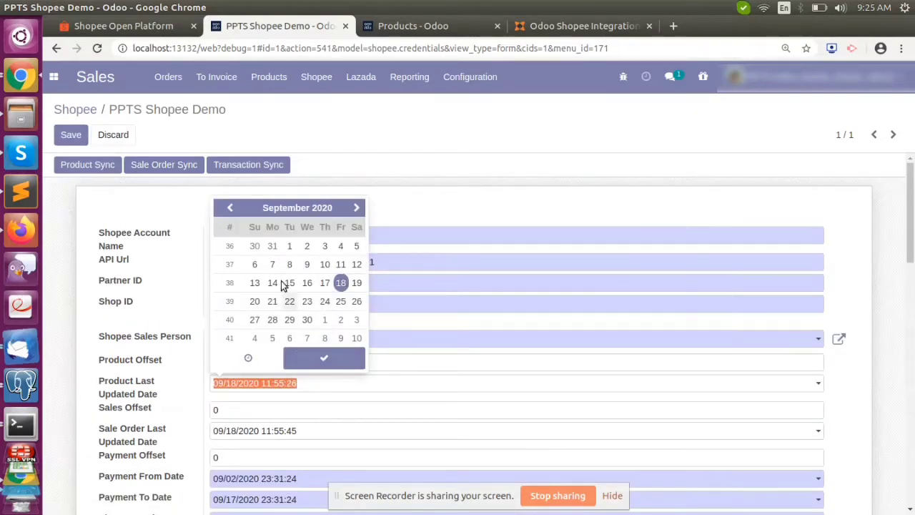
click(325, 320)
click(326, 359)
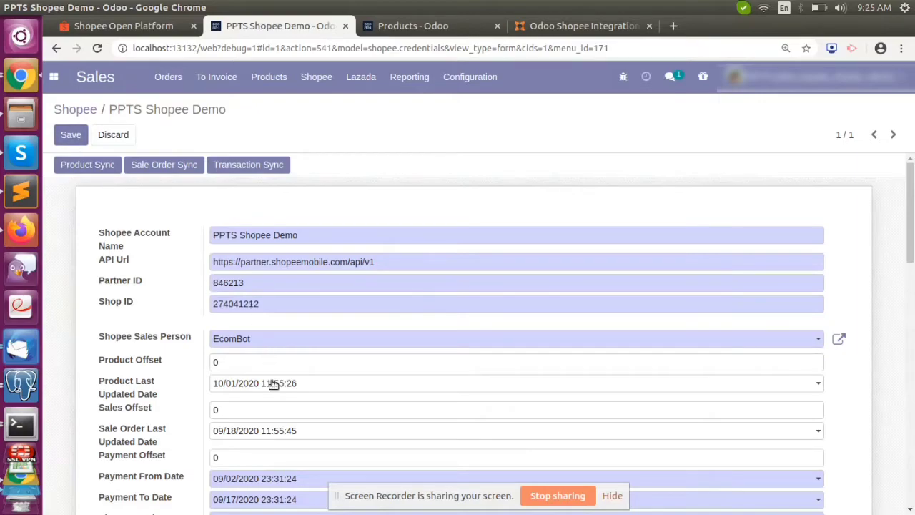
click(66, 136)
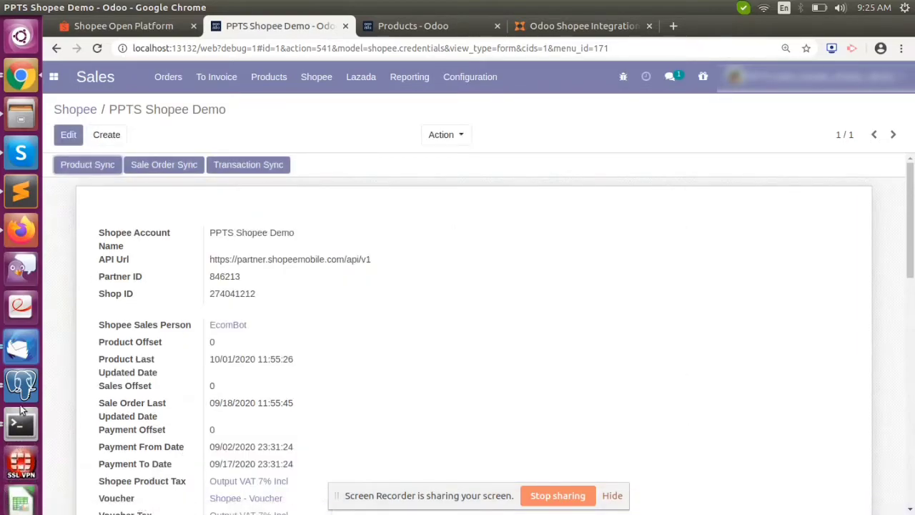
Run Product Sync on PPTS Shopee Demo, updating Product Last Updated Date to 10/13/2020 09:25:14.
click(87, 165)
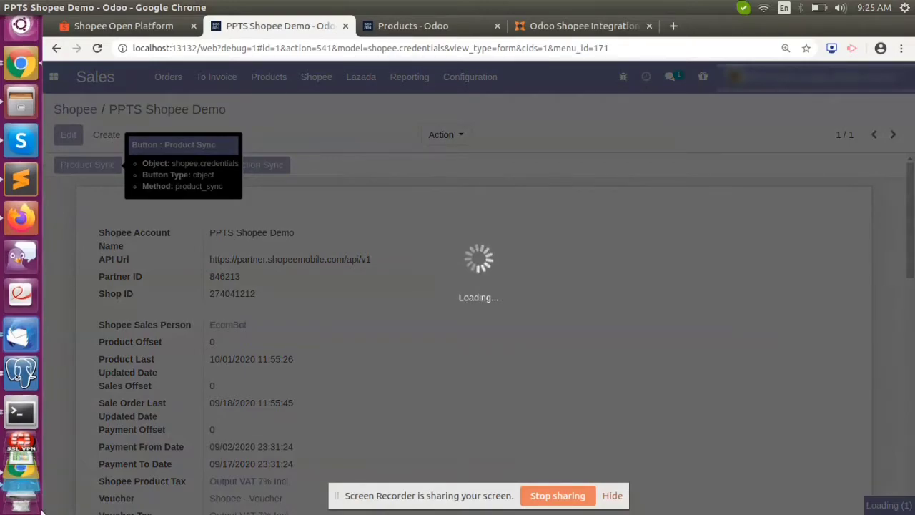
key(alt+Tab)
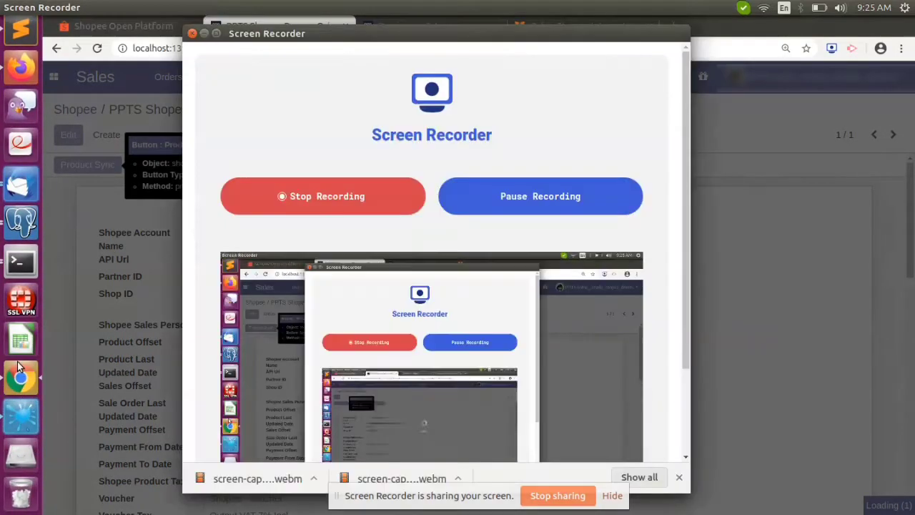
click(513, 202)
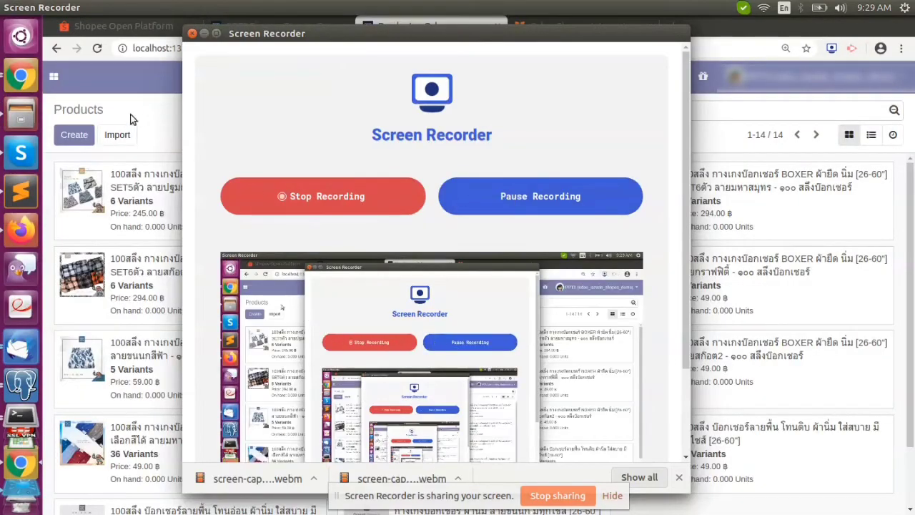
click(133, 117)
click(247, 26)
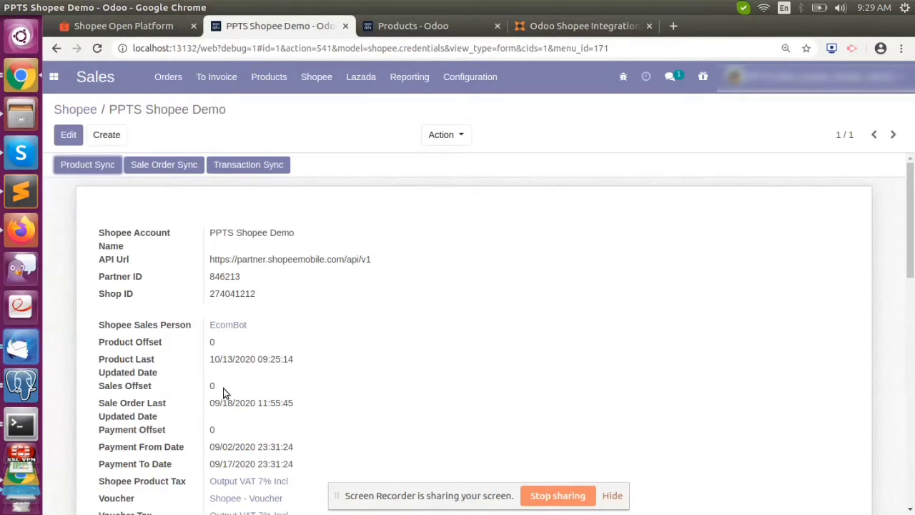
click(408, 23)
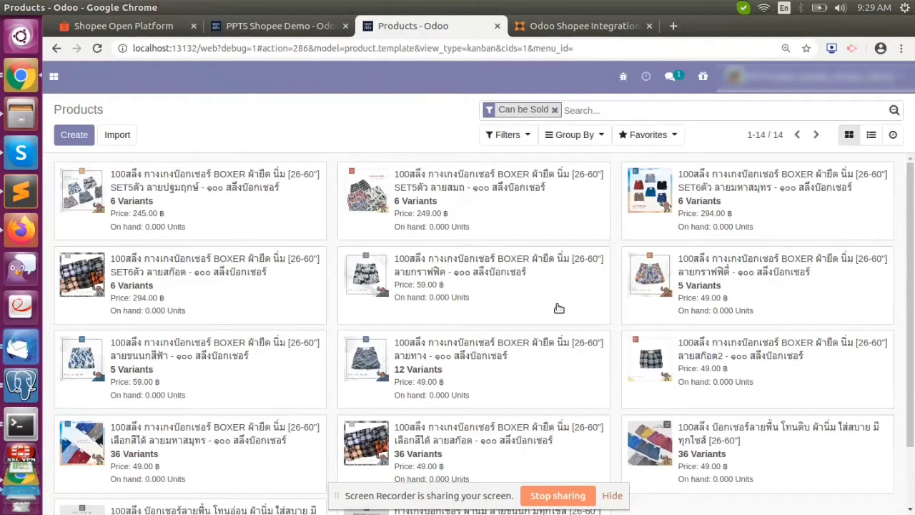
scroll(536, 355, down, 2)
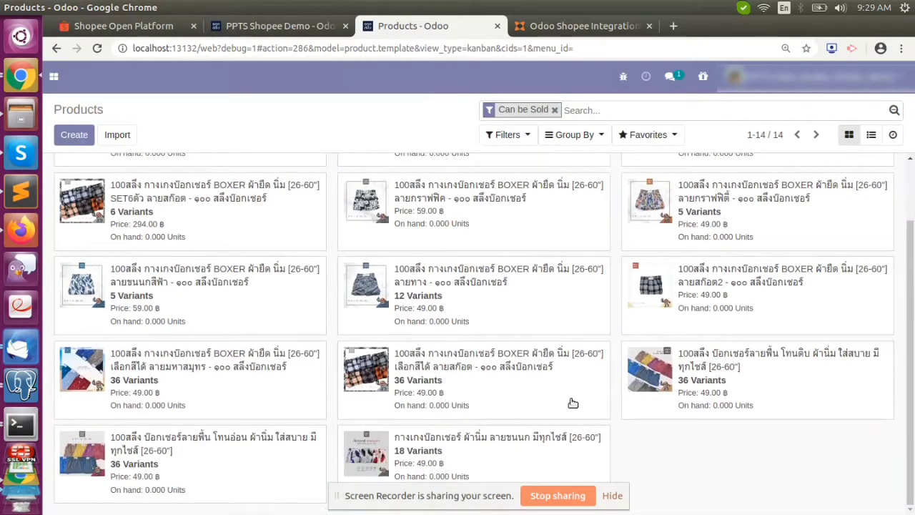
scroll(508, 322, up, 2)
scroll(507, 323, down, 2)
click(275, 26)
scroll(331, 343, down, 15)
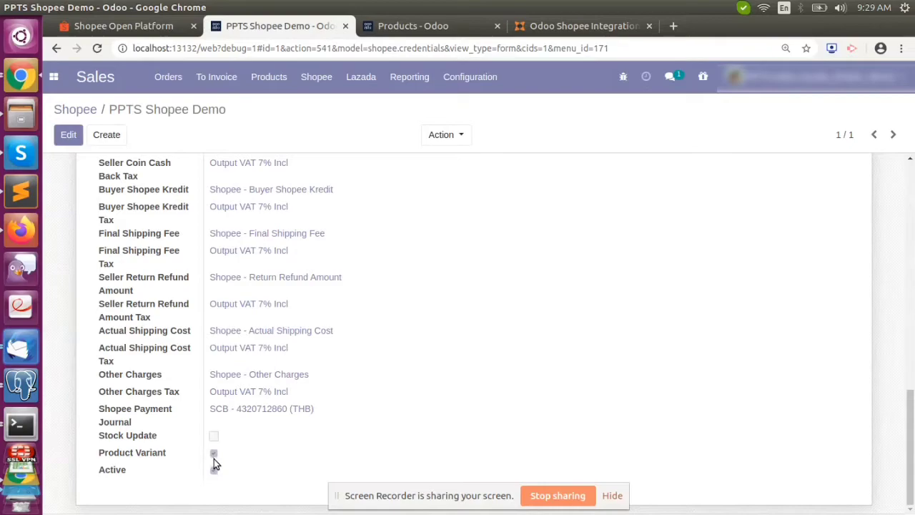
click(435, 27)
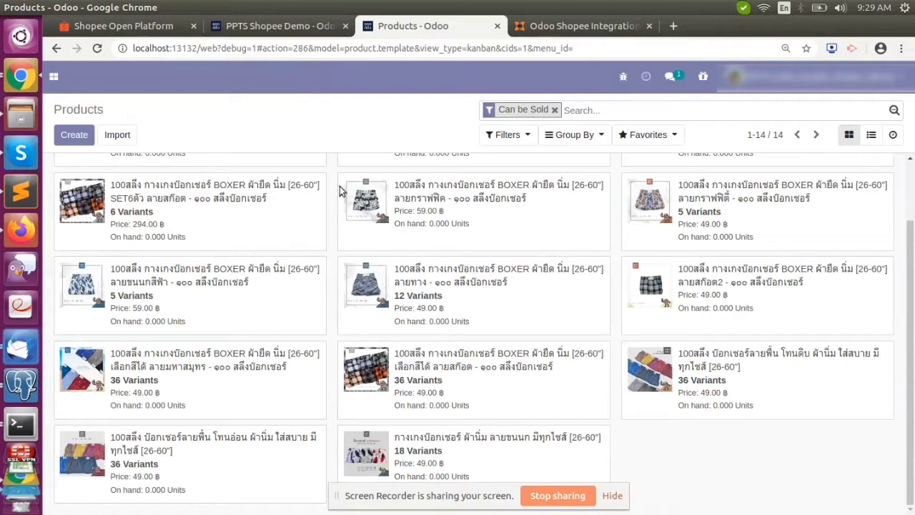
scroll(343, 246, up, 2)
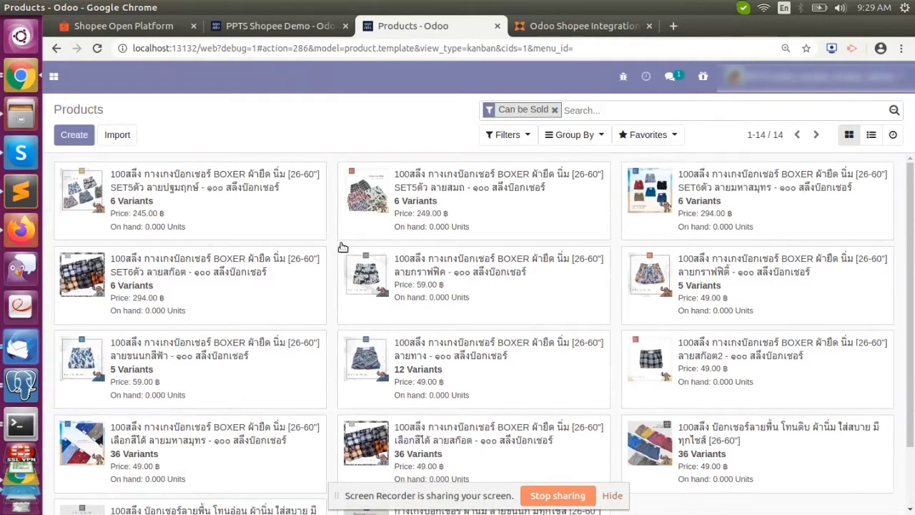
click(263, 26)
scroll(458, 277, up, 5)
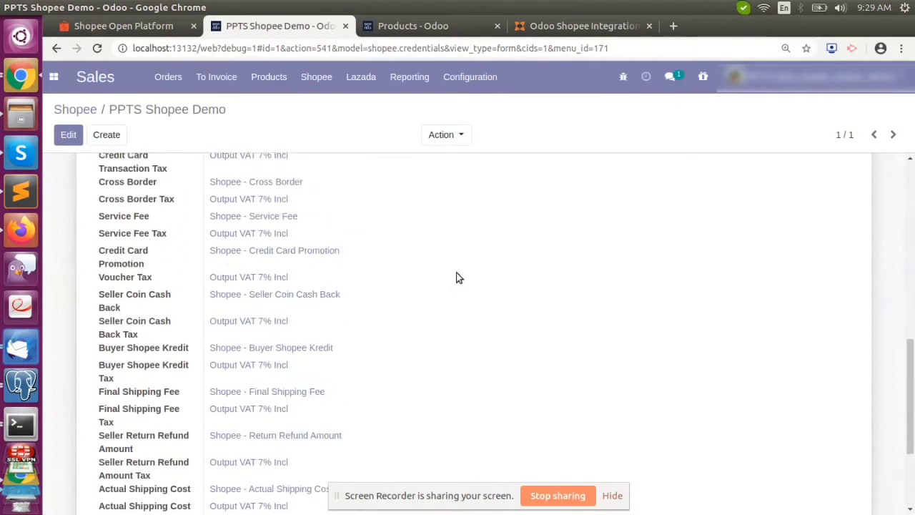
scroll(458, 277, up, 5)
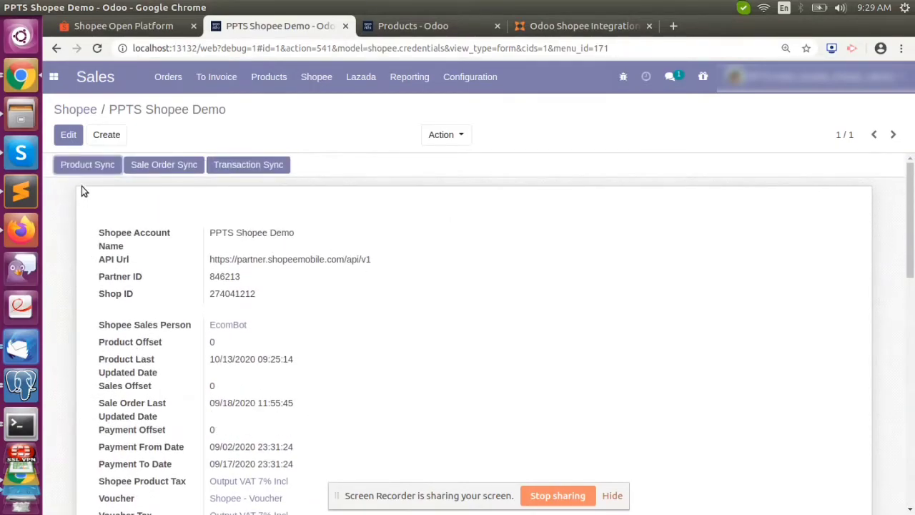
Edit the PPTS Shopee Demo account, set Sale Order Last Updated Date to October 6, 2020, and save.
click(68, 134)
scroll(357, 300, down, 2)
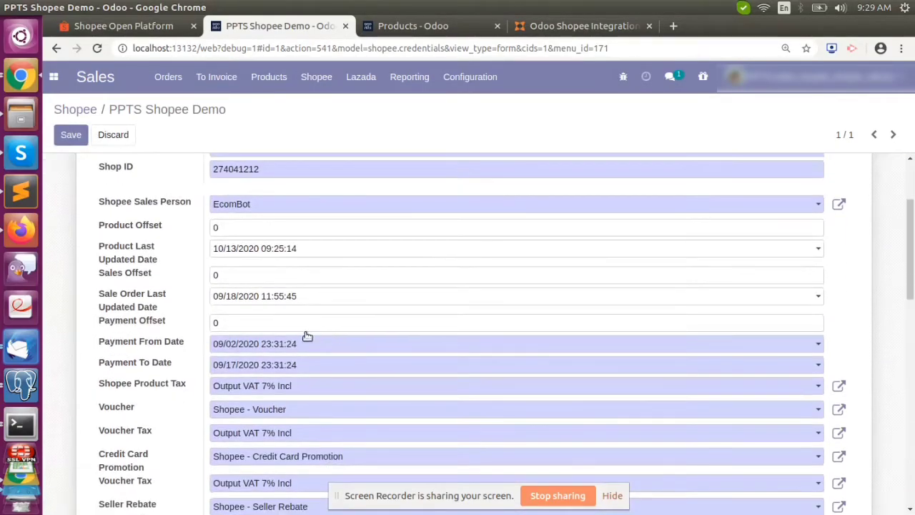
click(242, 295)
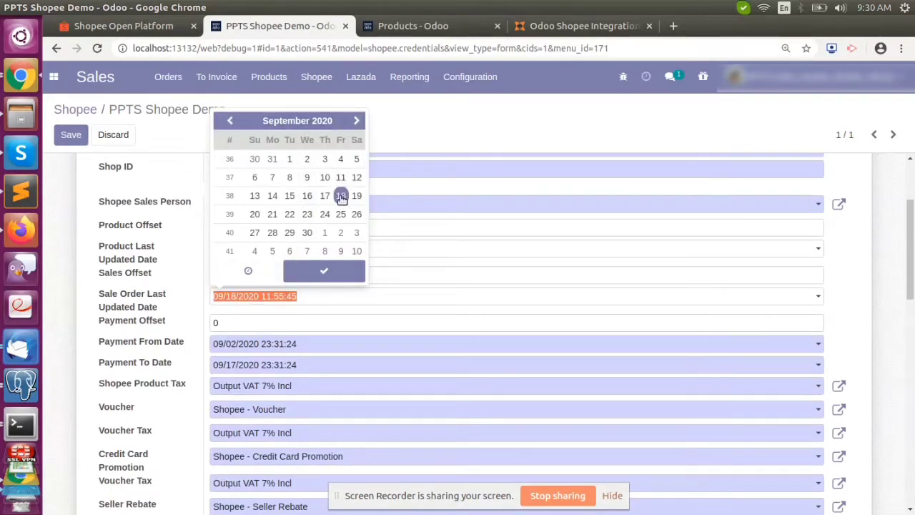
click(356, 120)
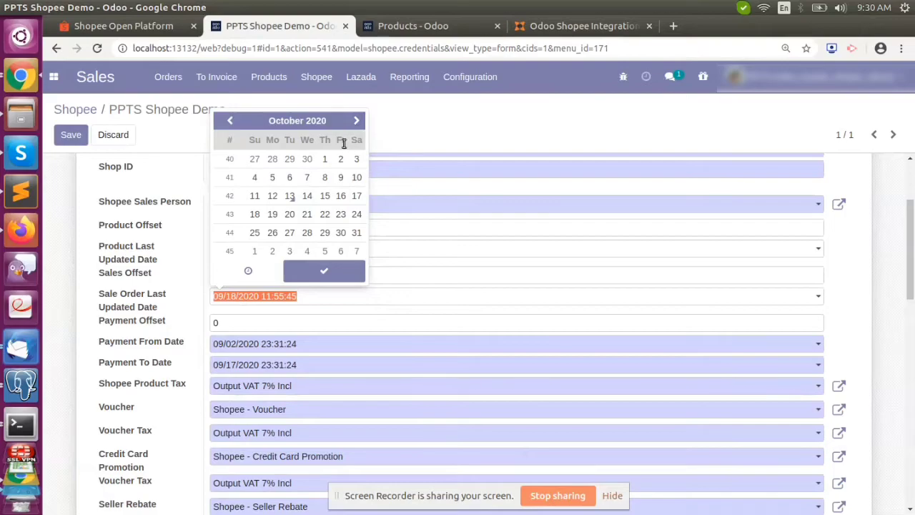
click(256, 198)
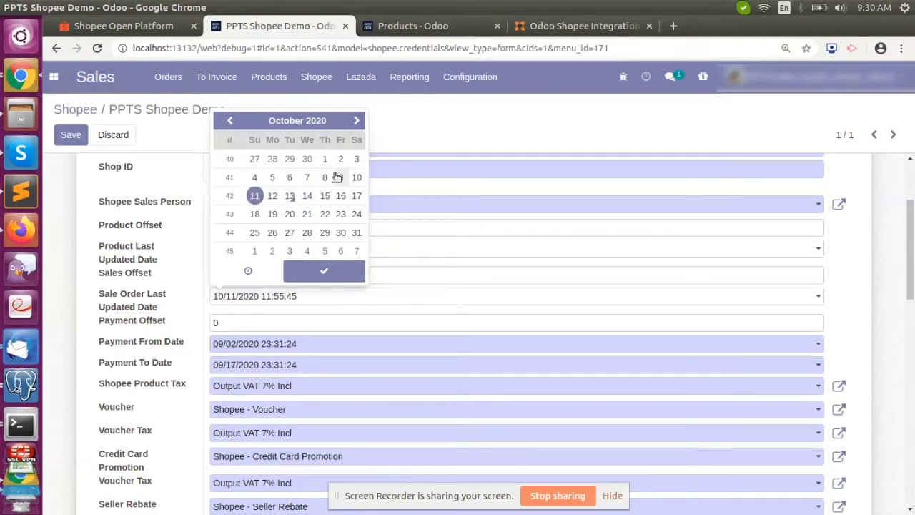
click(327, 178)
click(290, 177)
click(321, 267)
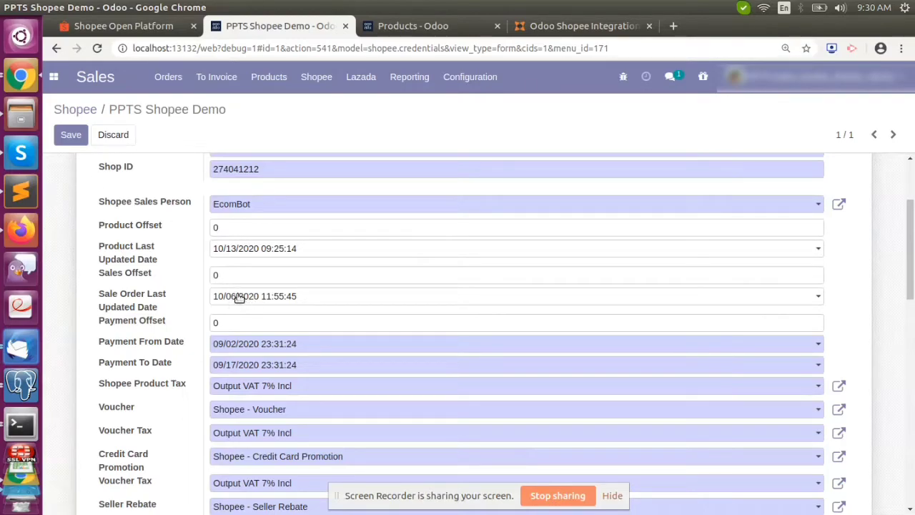
click(71, 136)
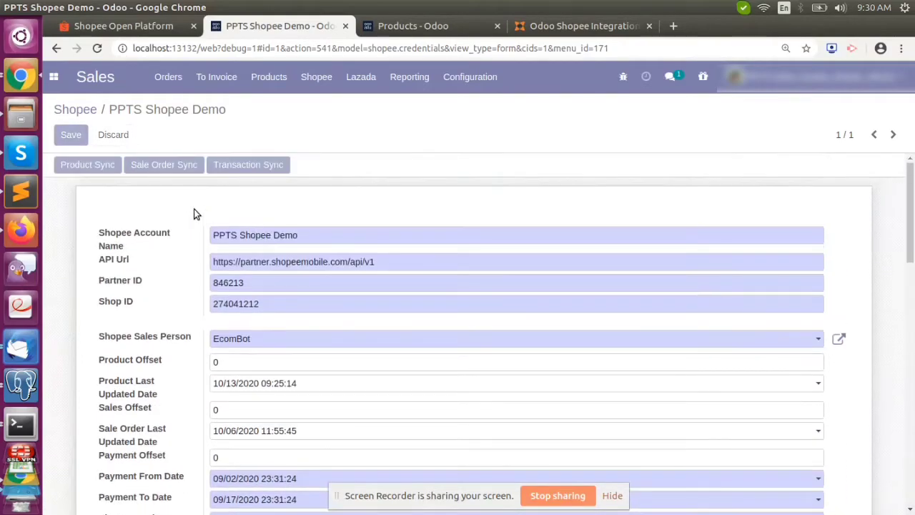
click(146, 164)
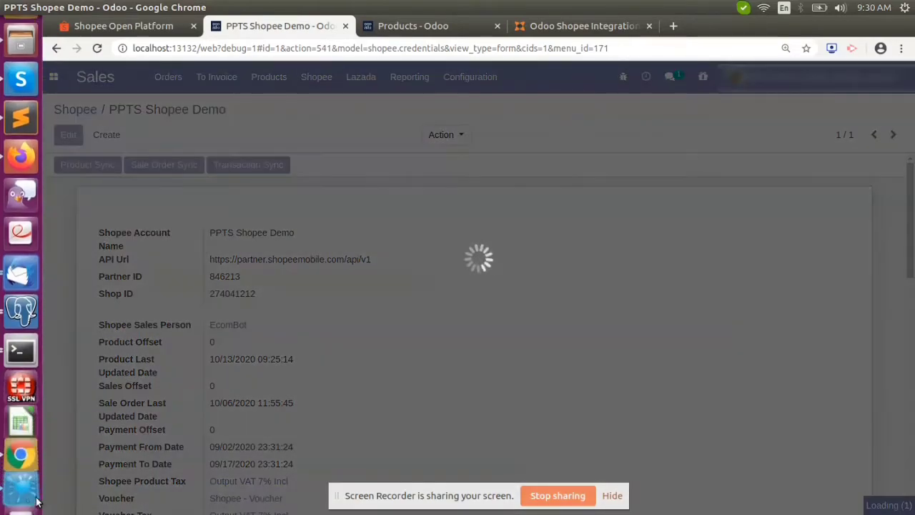
click(20, 472)
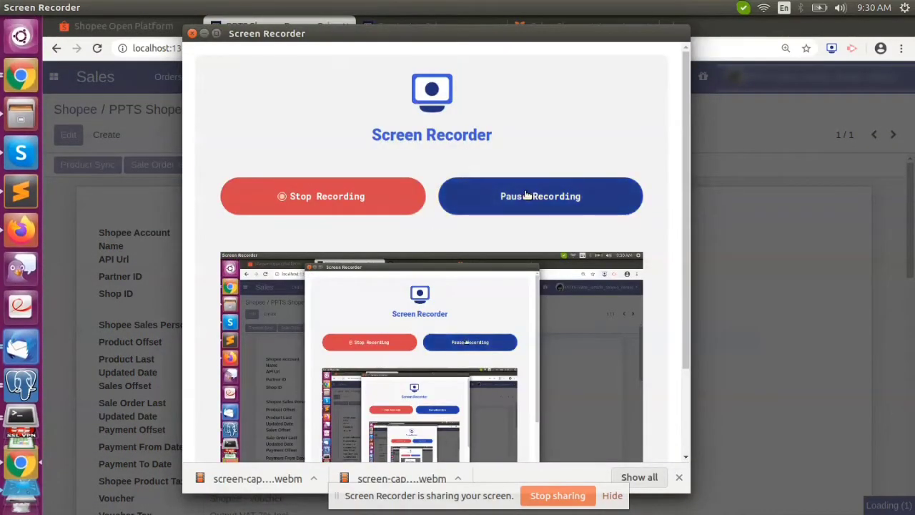
click(351, 205)
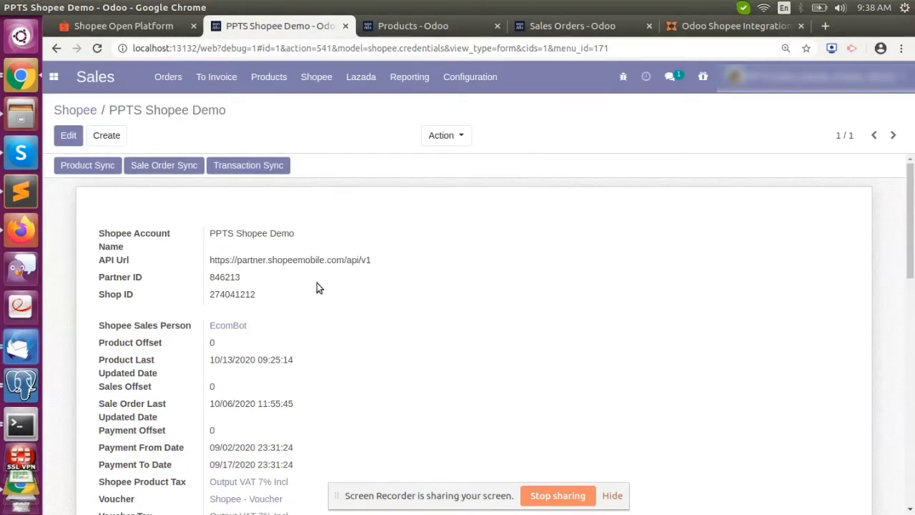
click(564, 27)
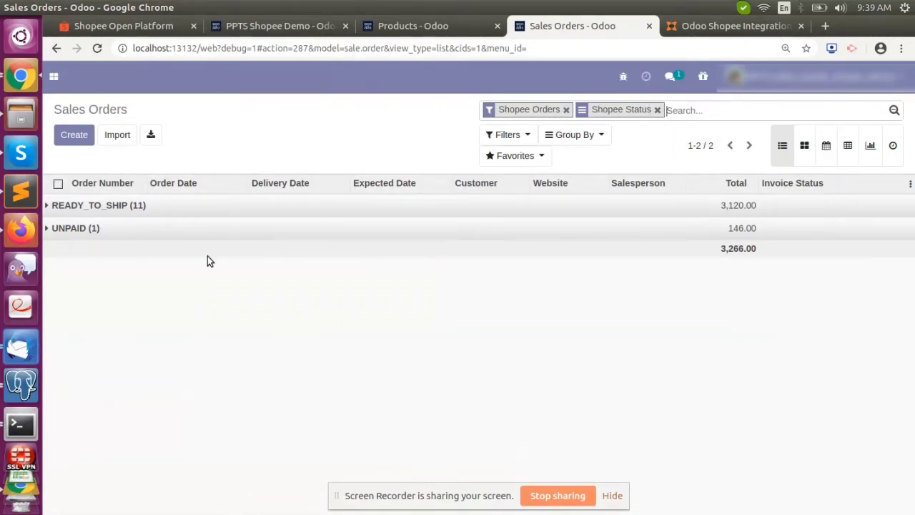
Remove the Shopee Status grouping to list all 12 orders, then open order S00496.
click(656, 110)
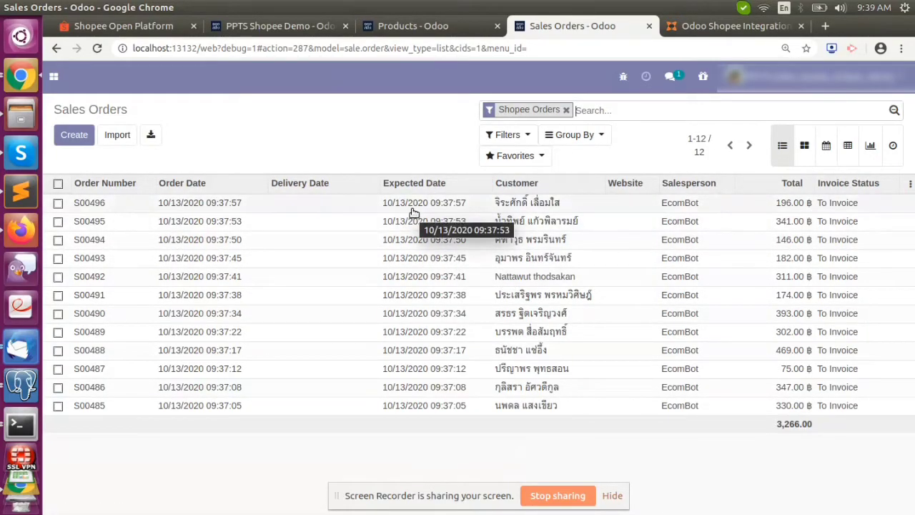
click(412, 211)
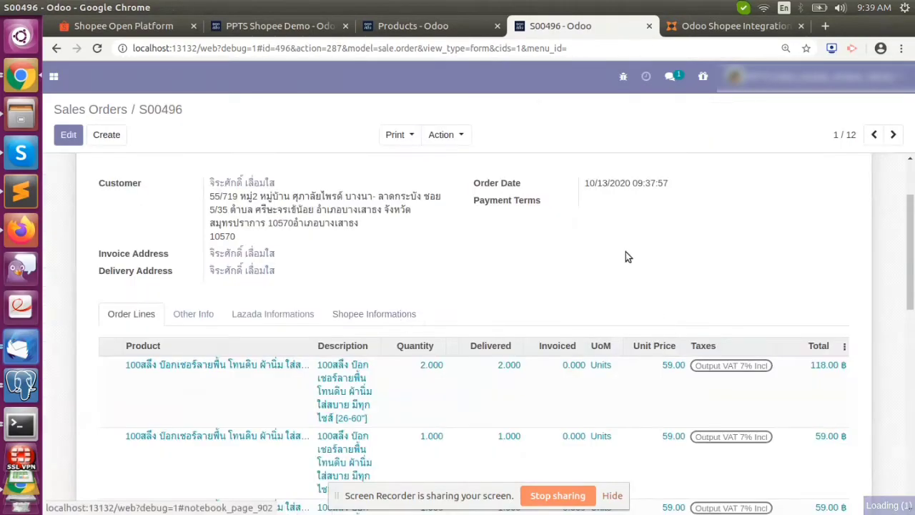
Review the Shopee Informations tab of order S00496.
scroll(550, 235, down, 2)
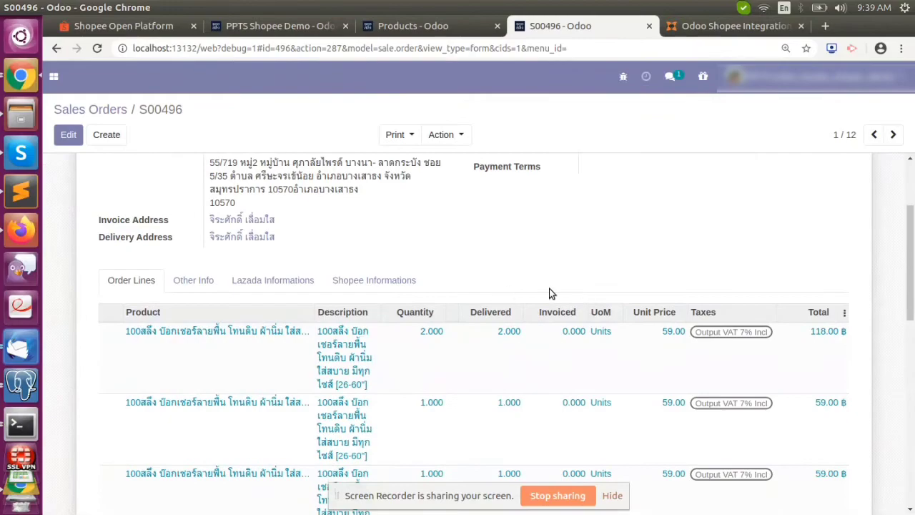
scroll(596, 286, up, 2)
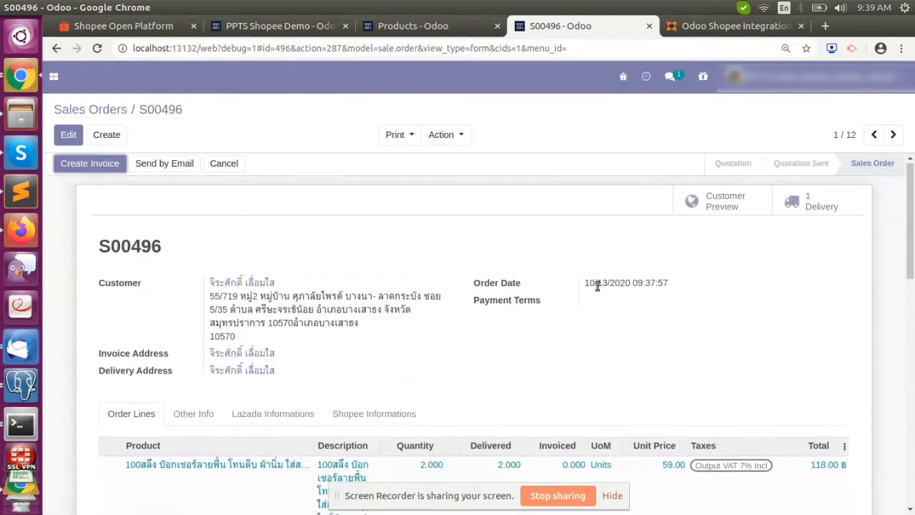
click(361, 415)
scroll(358, 371, down, 2)
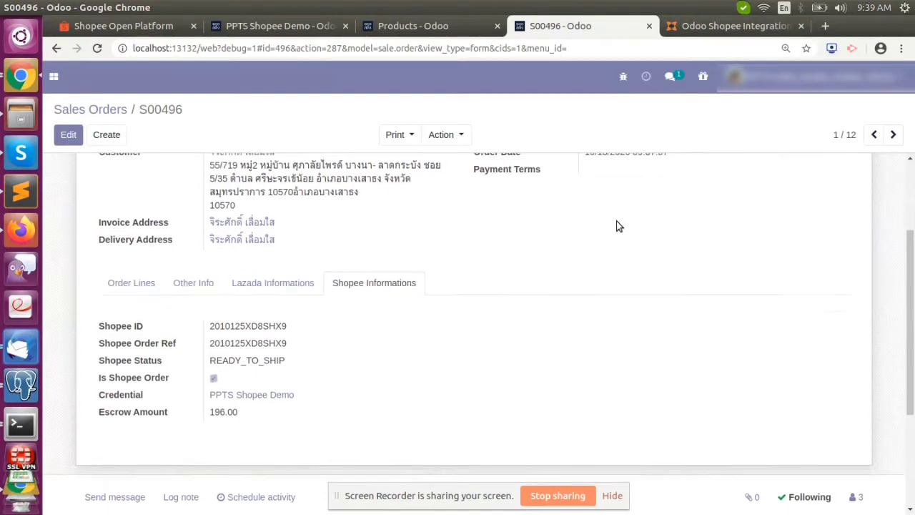
scroll(679, 235, up, 2)
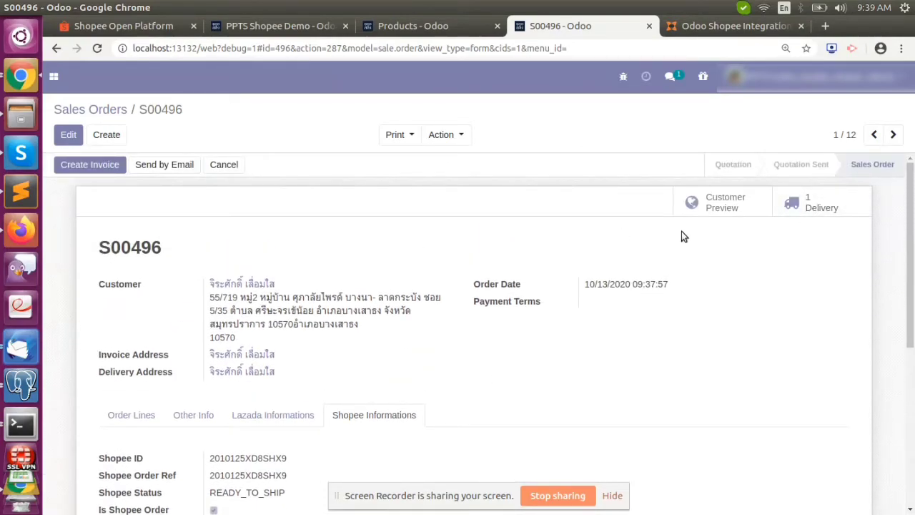
scroll(402, 369, down, 2)
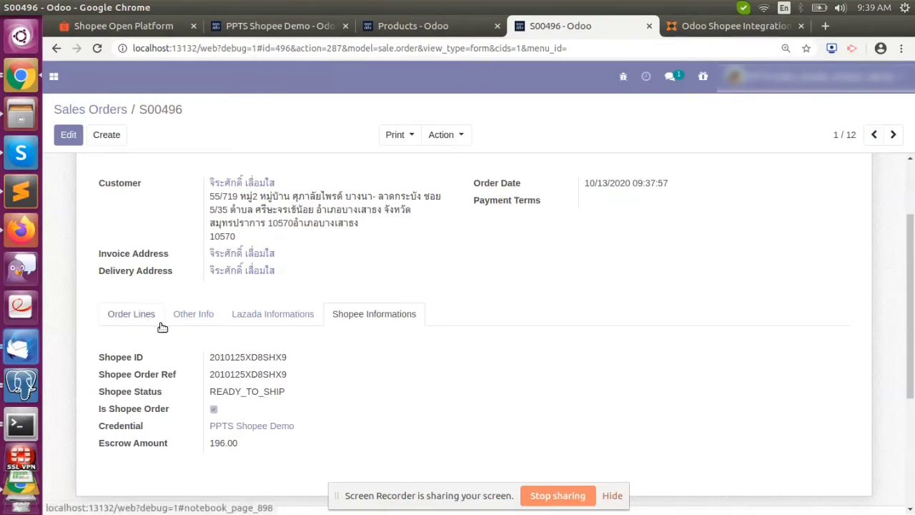
scroll(711, 254, up, 2)
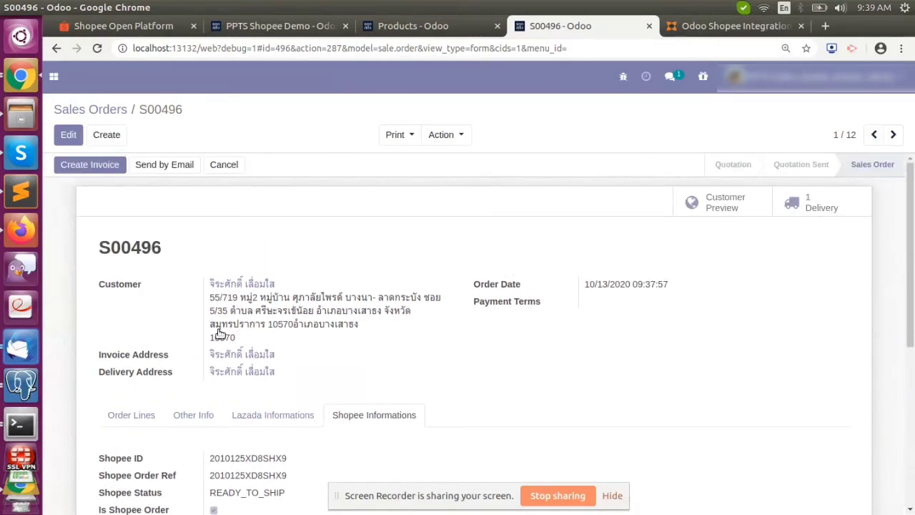
scroll(215, 335, down, 3)
Check S00496's product and Shopee fee lines down to the 196.00 total.
click(137, 281)
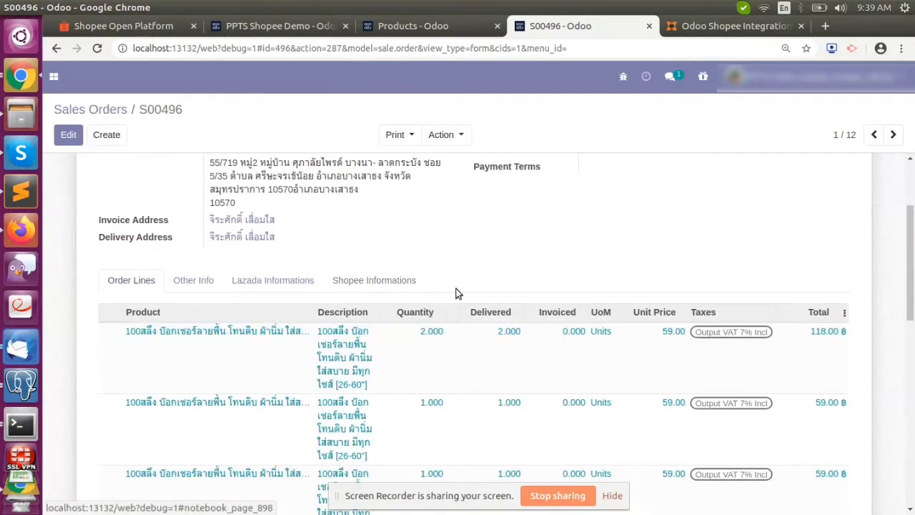
scroll(458, 293, down, 3)
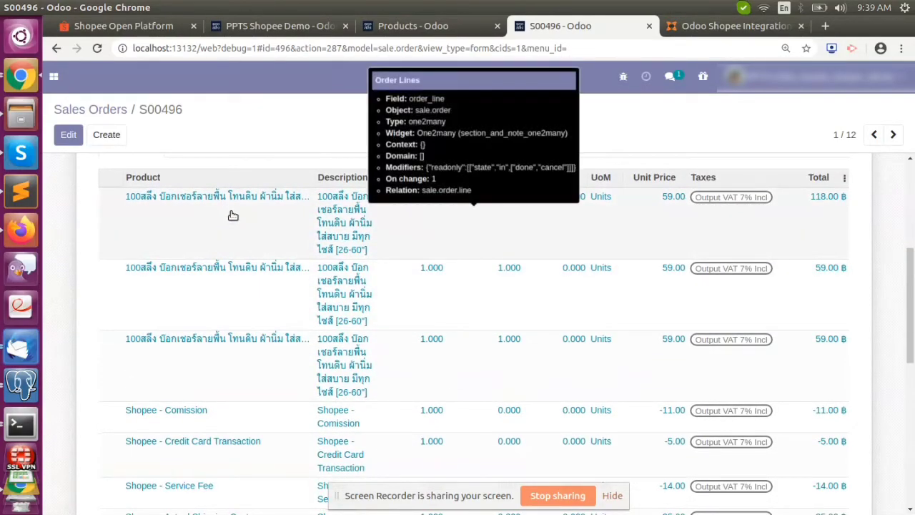
scroll(214, 307, down, 2)
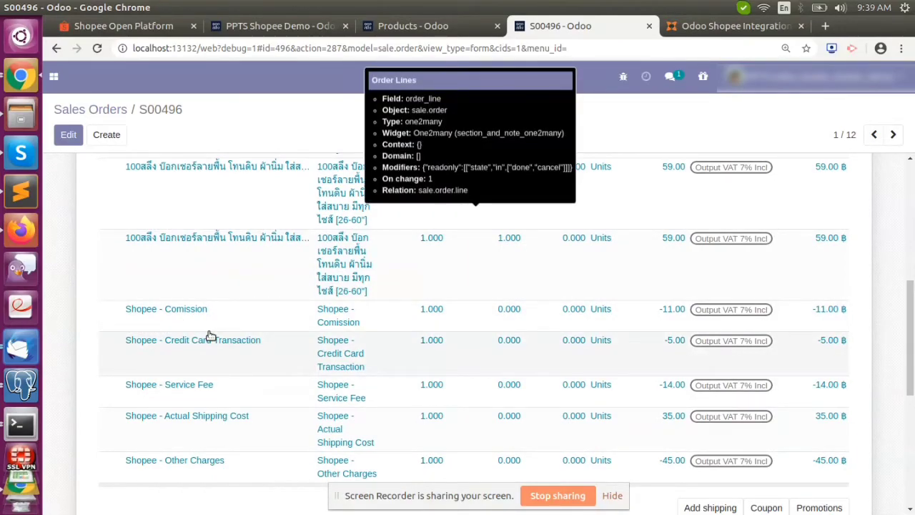
scroll(210, 357, down, 2)
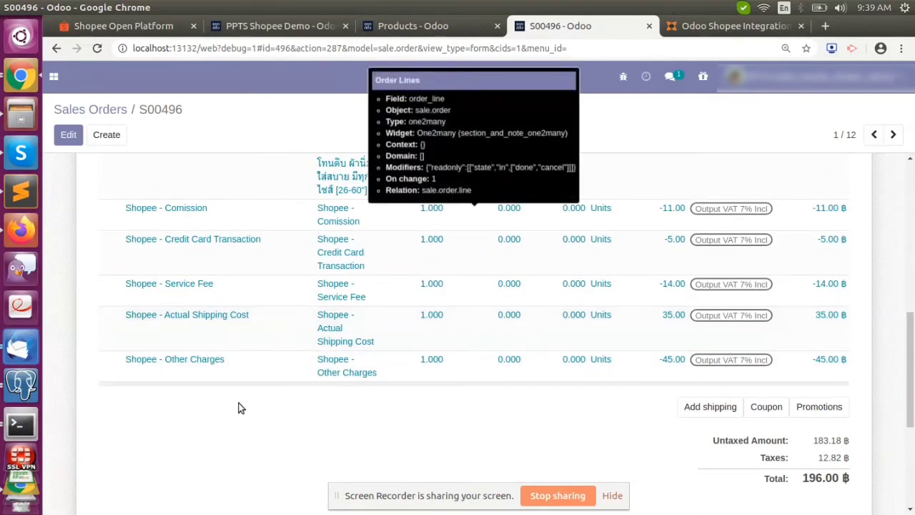
scroll(796, 441, down, 1)
scroll(796, 440, down, 1)
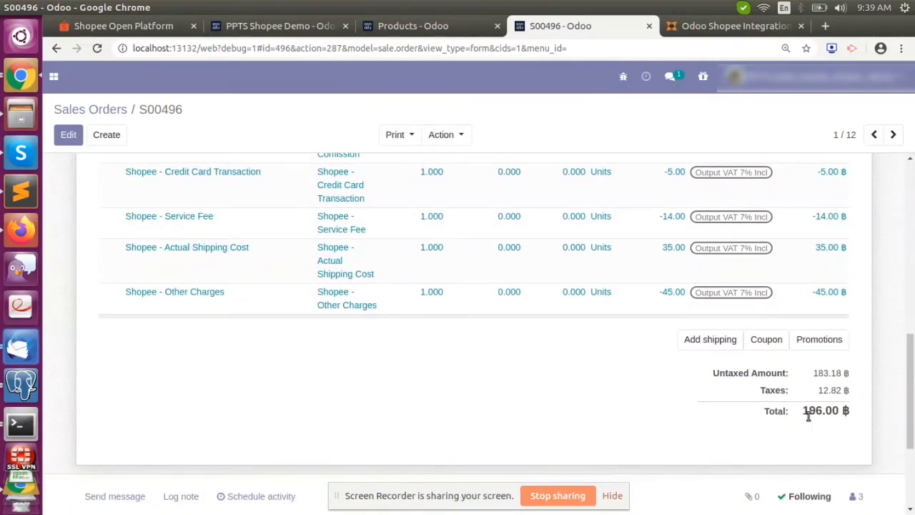
scroll(417, 388, up, 8)
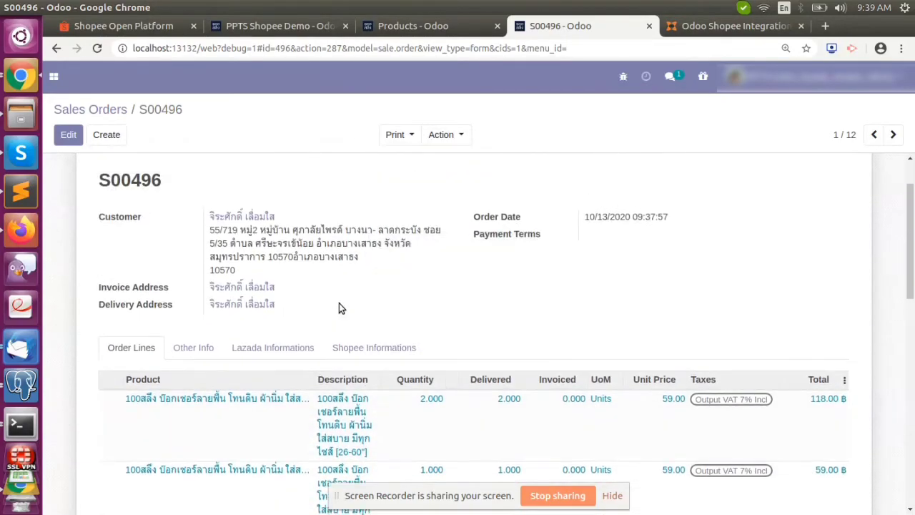
Recheck the Shopee details and order lines, then return to the PPTS Shopee Demo account.
click(372, 347)
scroll(506, 319, down, 3)
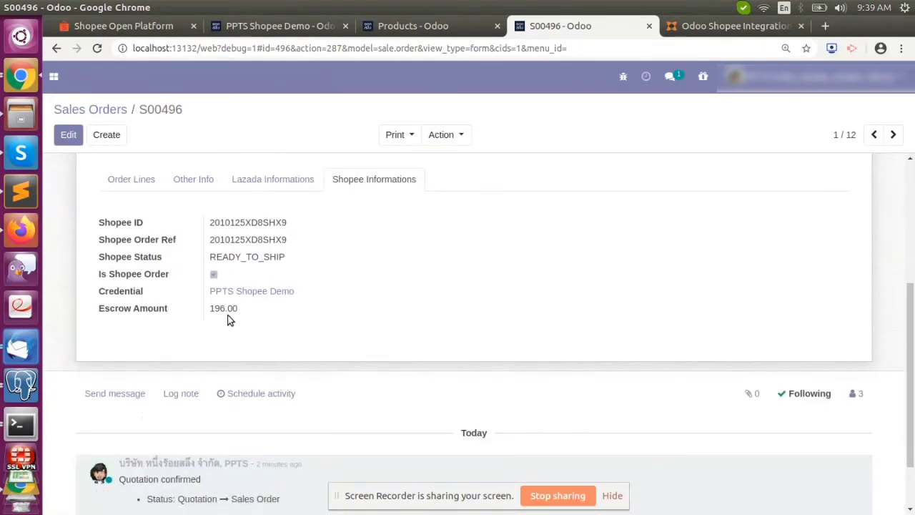
click(132, 180)
scroll(832, 348, down, 1)
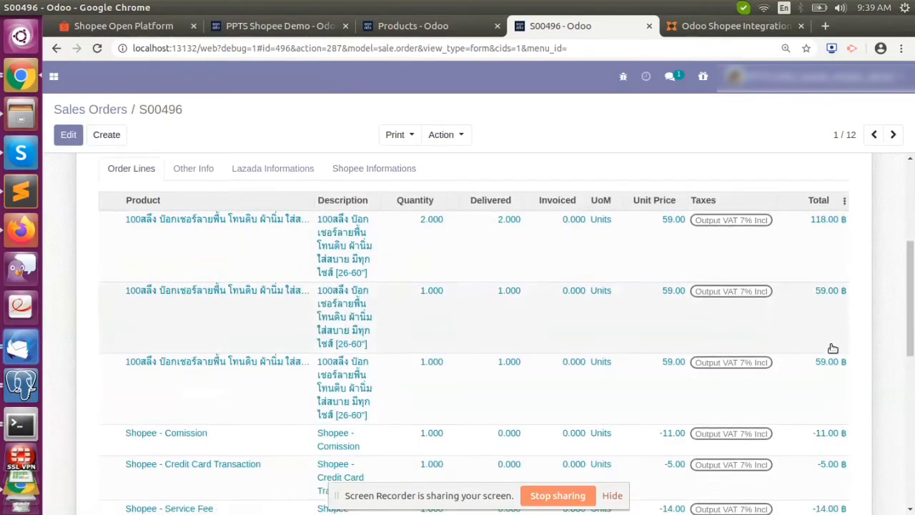
scroll(833, 348, down, 4)
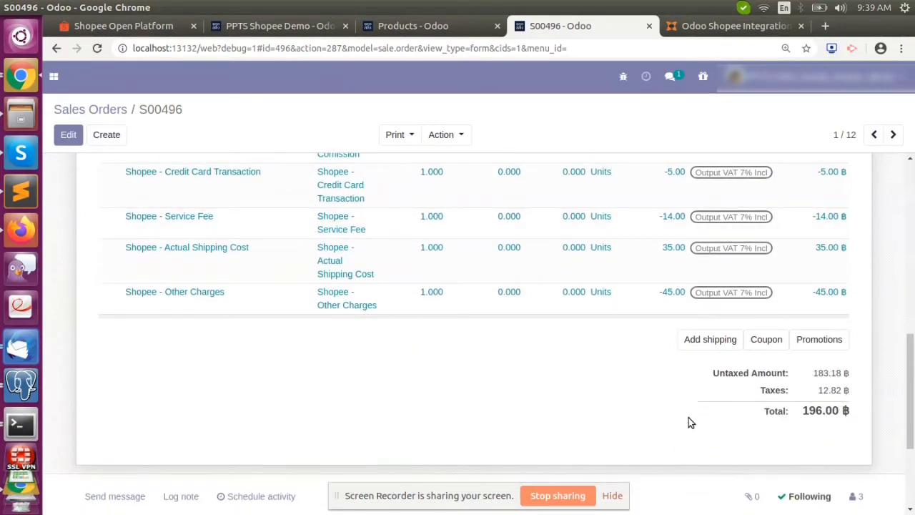
scroll(403, 384, up, 10)
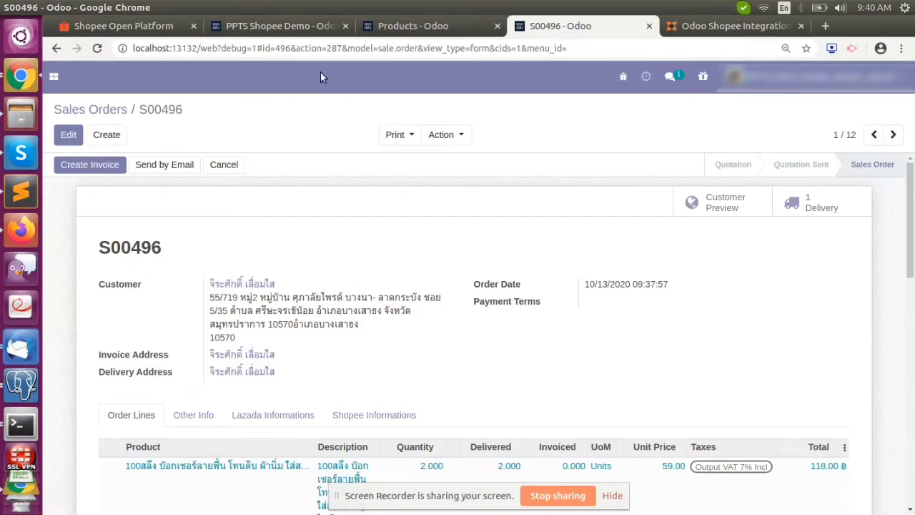
click(278, 26)
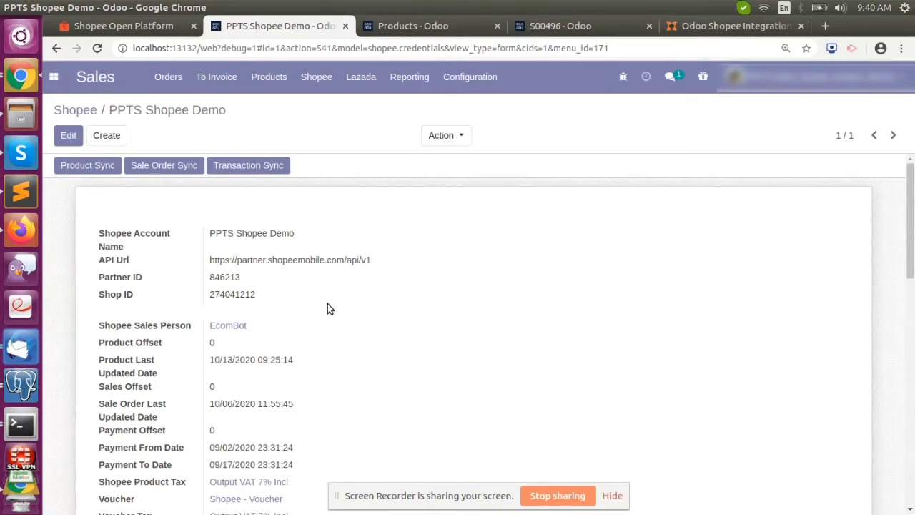
Scroll through the PPTS Shopee Demo account form to review its Shopee fee and tax mappings.
scroll(328, 308, down, 10)
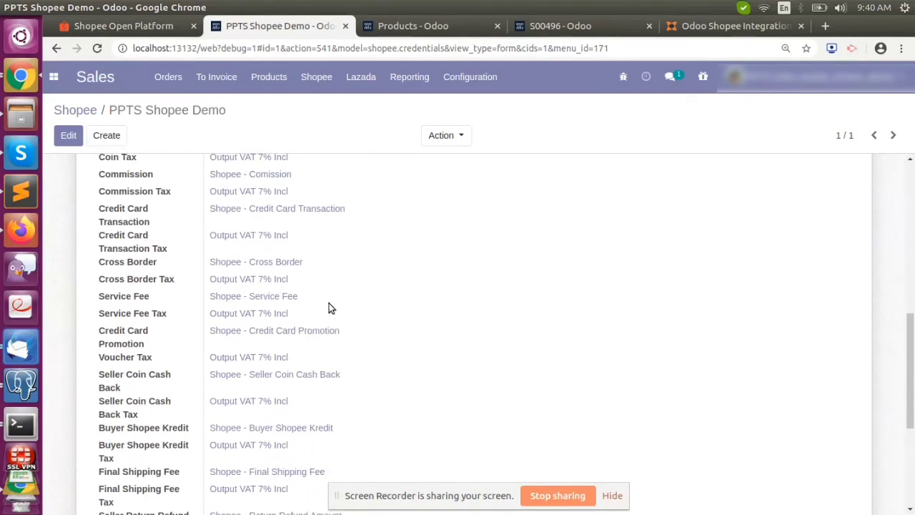
scroll(331, 308, down, 2)
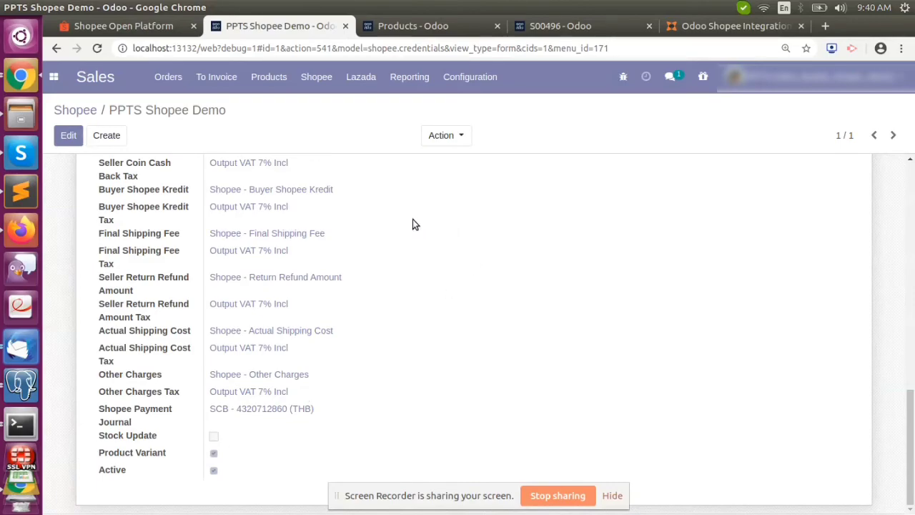
scroll(22, 457, down, 3)
scroll(441, 331, up, 5)
scroll(441, 330, up, 4)
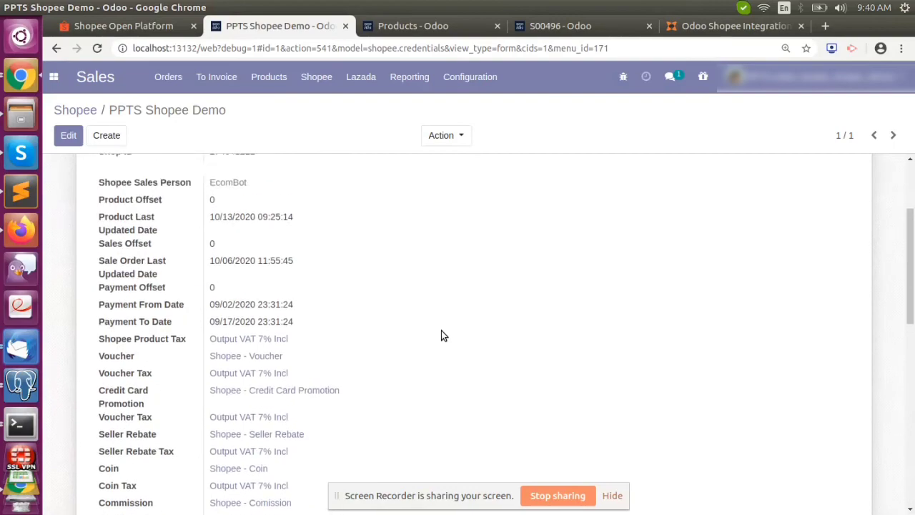